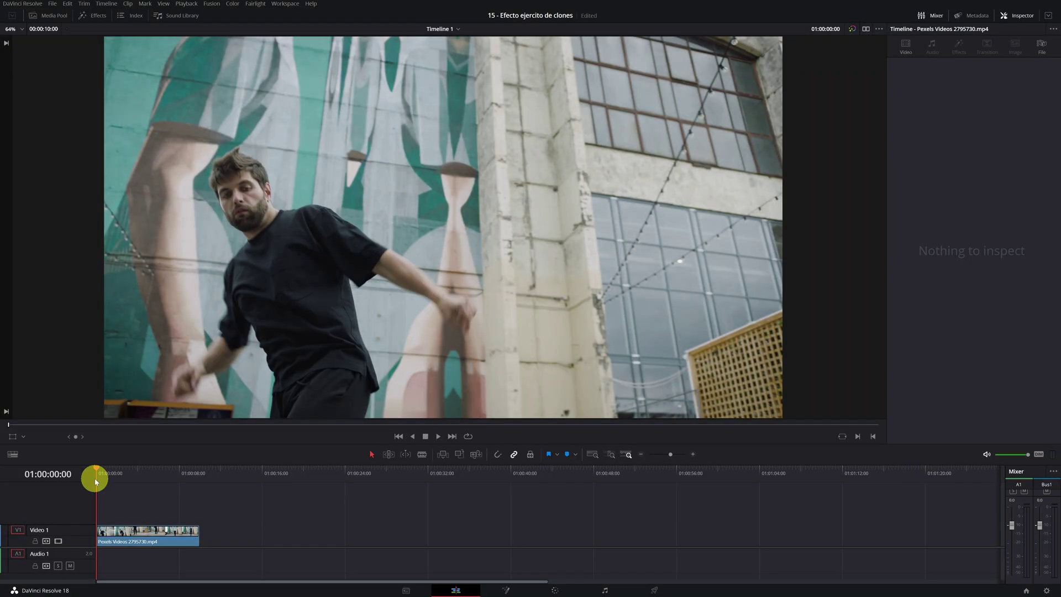
# - Preview the dancer clip, then open the Color page's Magic Mask palette
pyautogui.press('space')
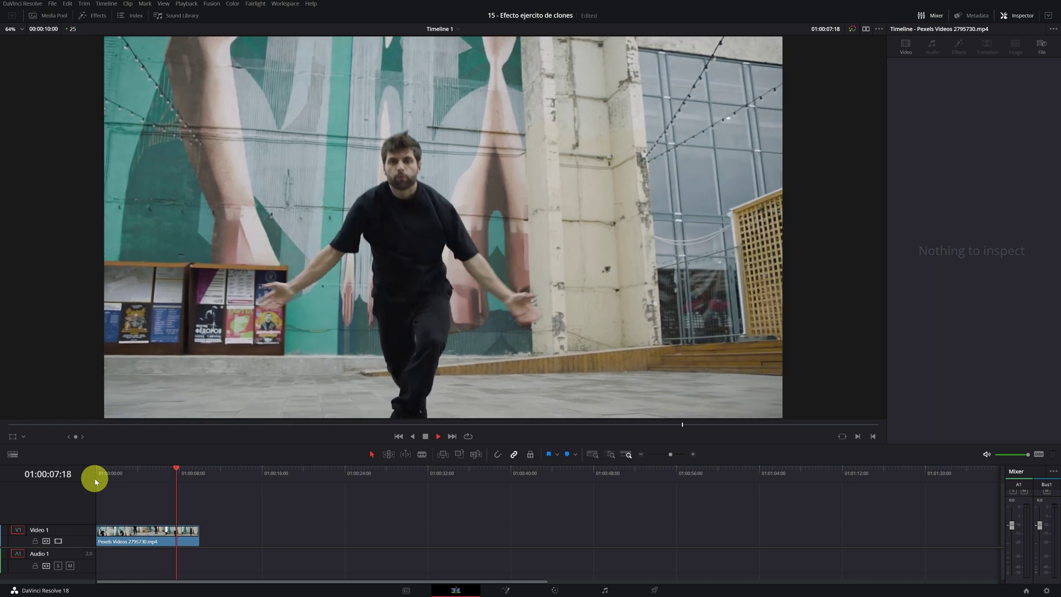
pyautogui.moveTo(95, 479); pyautogui.dragTo(124, 479)
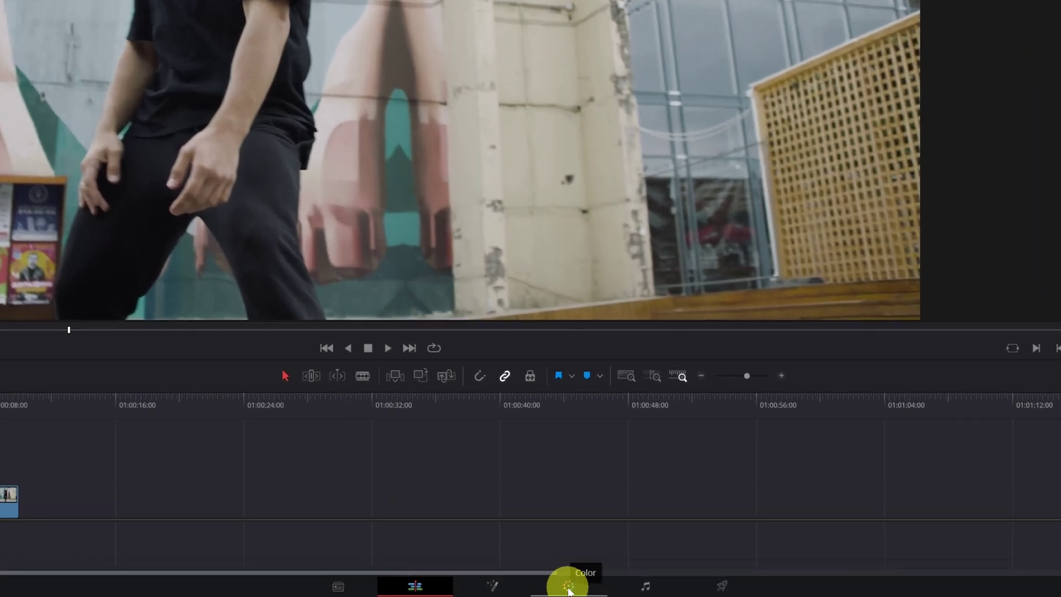
pyautogui.click(569, 591)
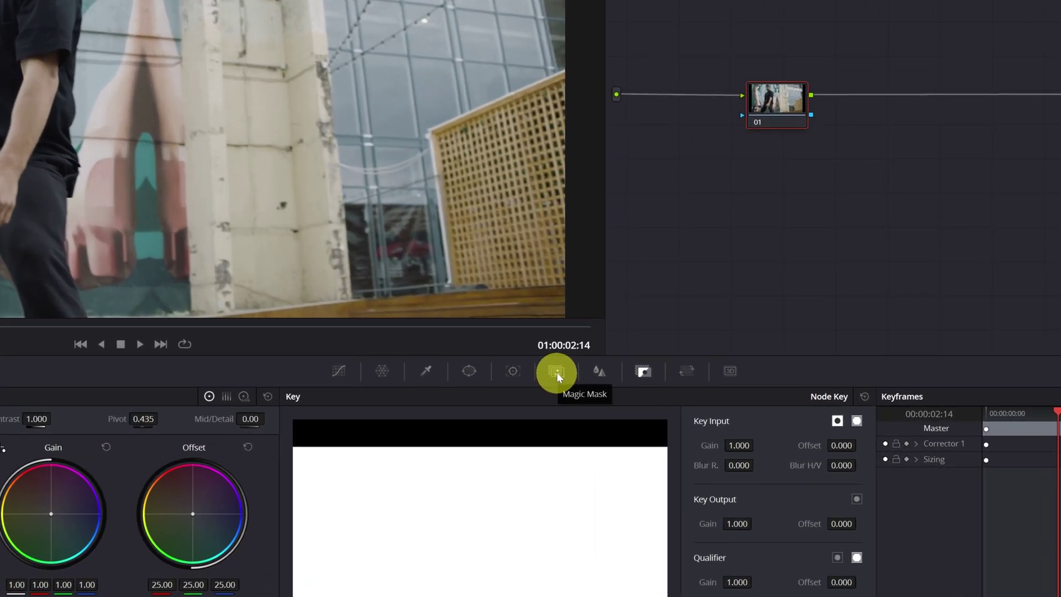
pyautogui.click(556, 371)
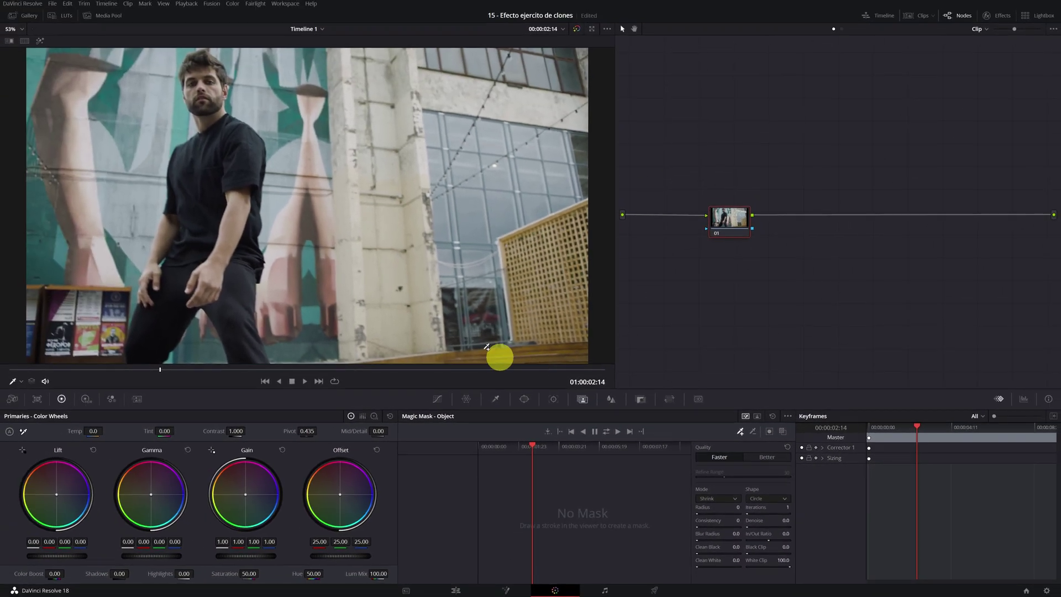
pyautogui.moveTo(158, 369); pyautogui.dragTo(197, 375)
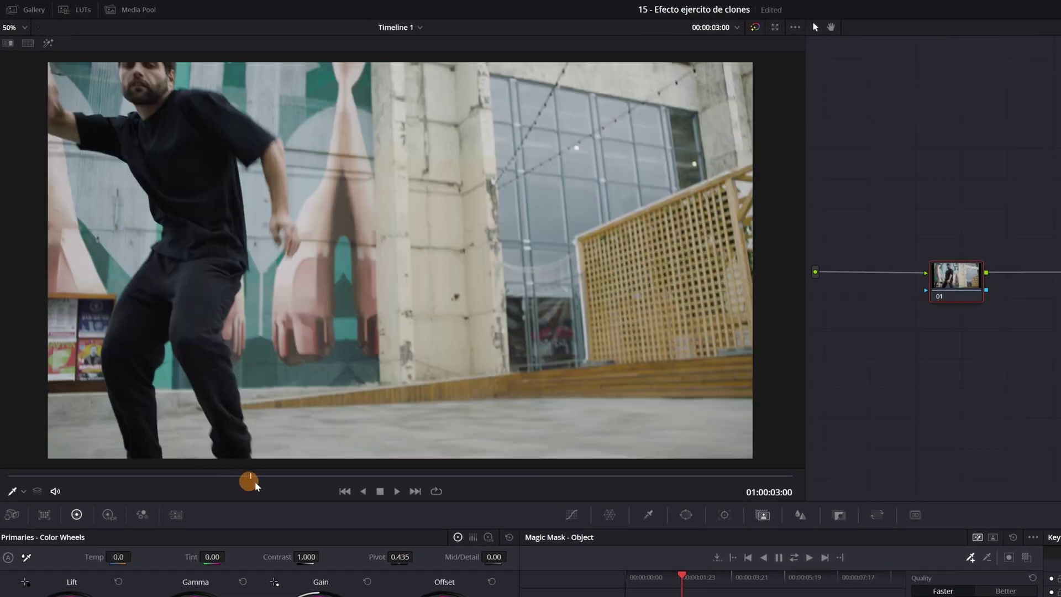
pyautogui.moveTo(255, 485); pyautogui.dragTo(623, 491)
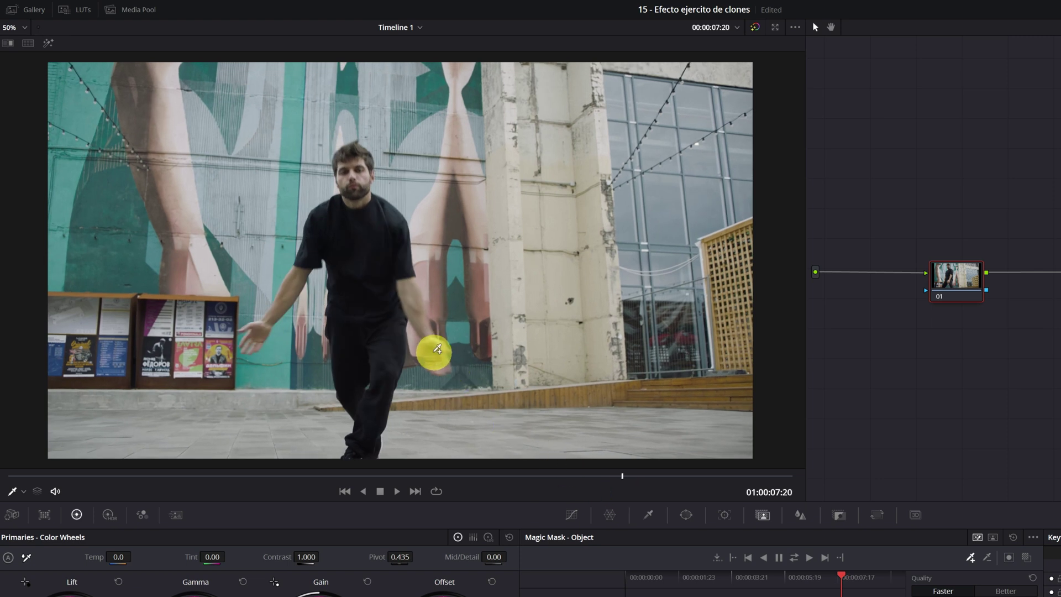
pyautogui.scroll(5, 436, 350)
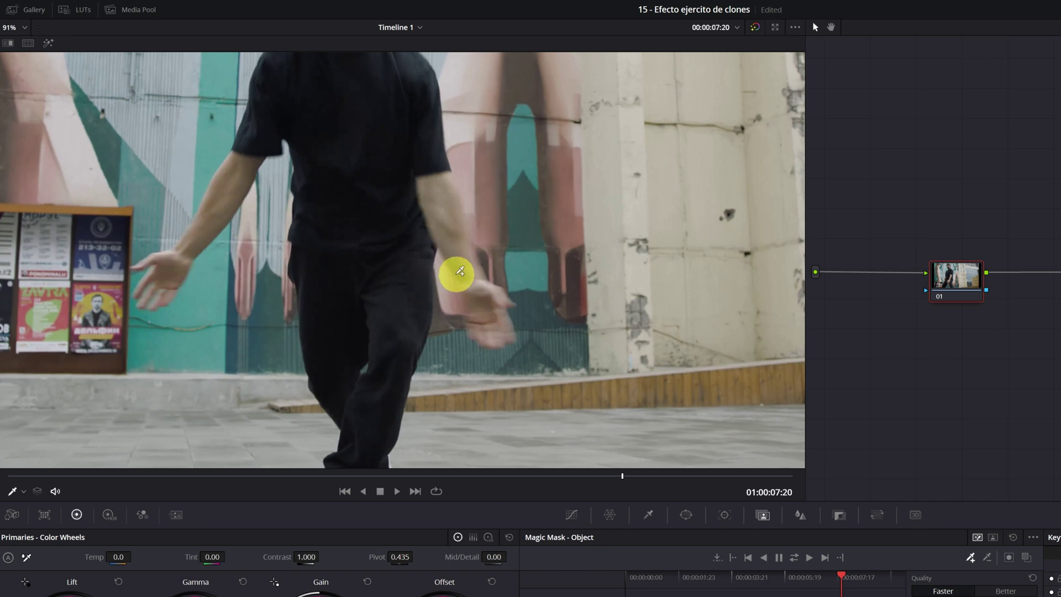
pyautogui.scroll(-5, 424, 290)
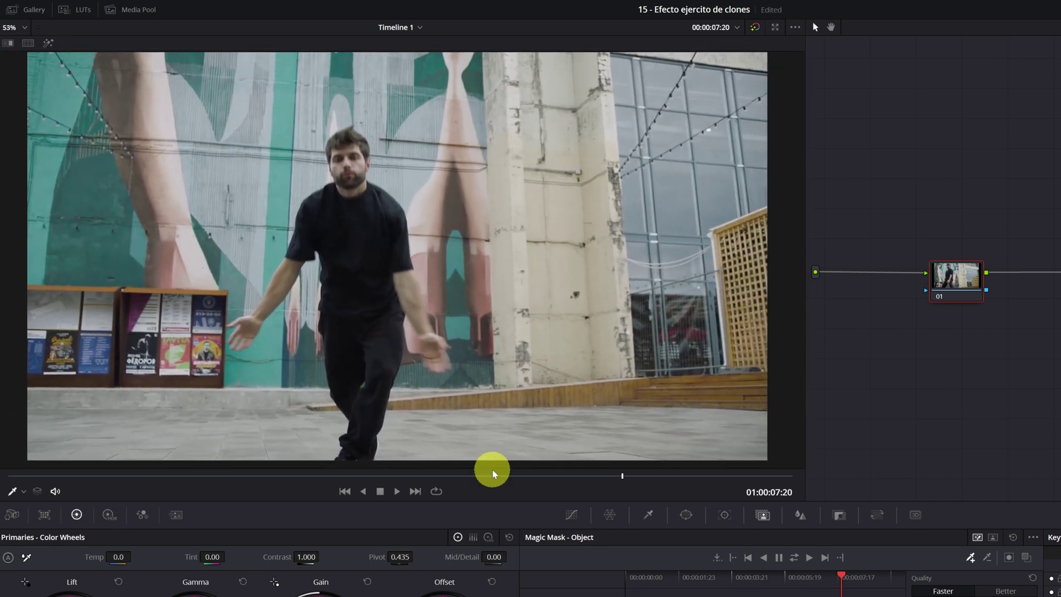
pyautogui.click(446, 476)
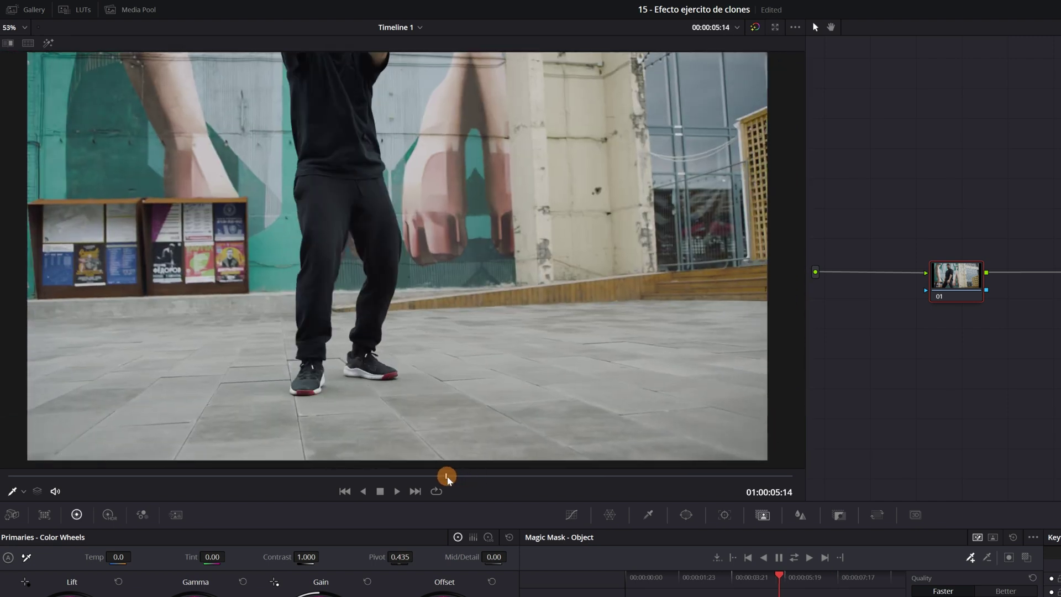
pyautogui.moveTo(447, 477); pyautogui.dragTo(203, 475)
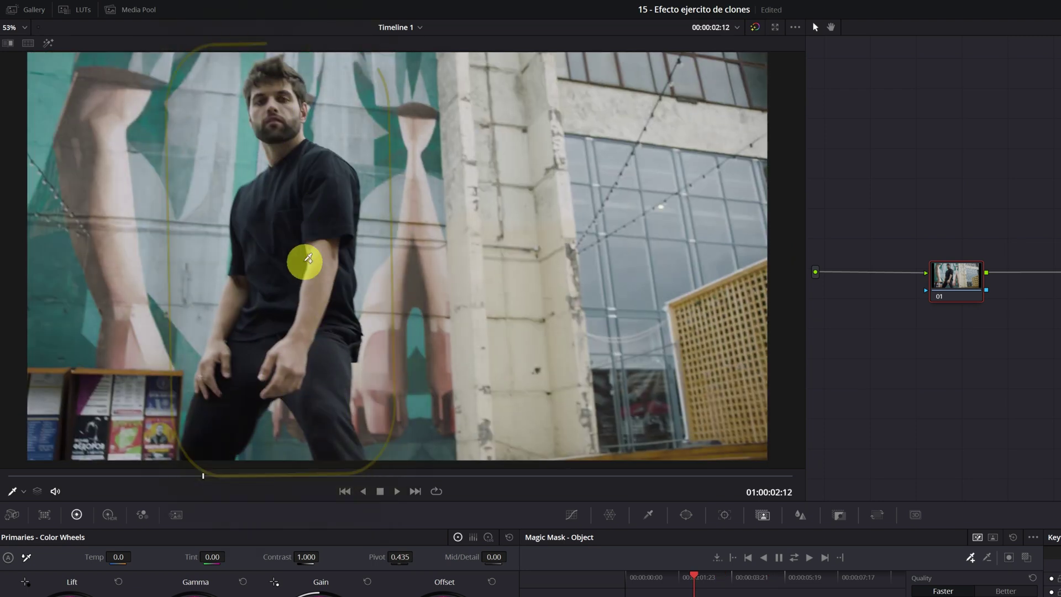
pyautogui.moveTo(203, 476)
pyautogui.mouseDown()
pyautogui.moveTo(182, 478)
pyautogui.moveTo(219, 478)
pyautogui.mouseUp()
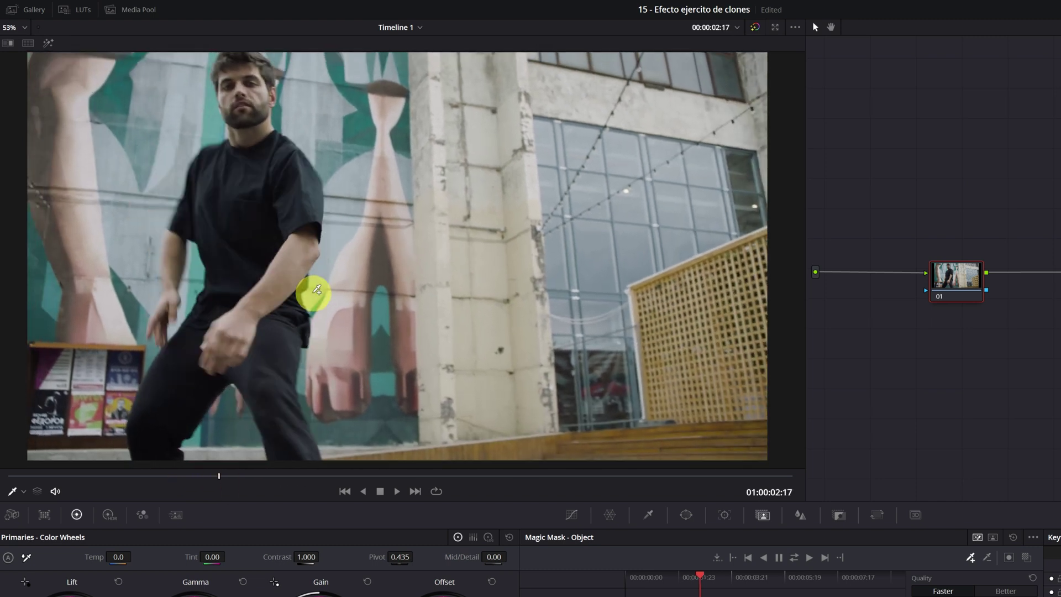
pyautogui.scroll(-1, 317, 290)
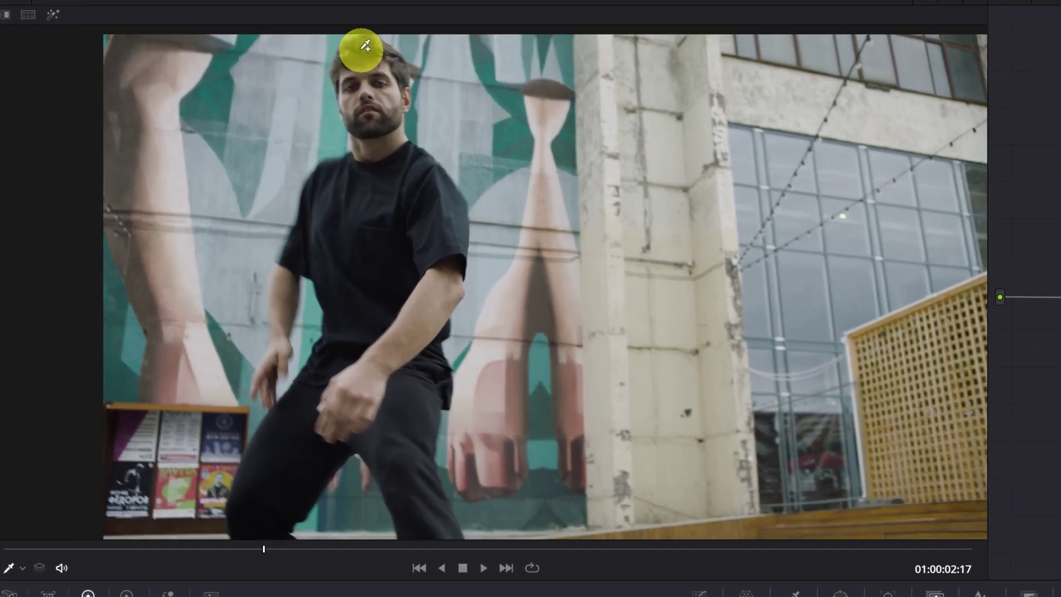
# - Paint a Magic Mask stroke from the dancer's head down his arm and leg, toggling the red overlay to compare
pyautogui.moveTo(360, 45)
pyautogui.mouseDown()
pyautogui.moveTo(433, 238)
pyautogui.moveTo(440, 284)
pyautogui.mouseUp()
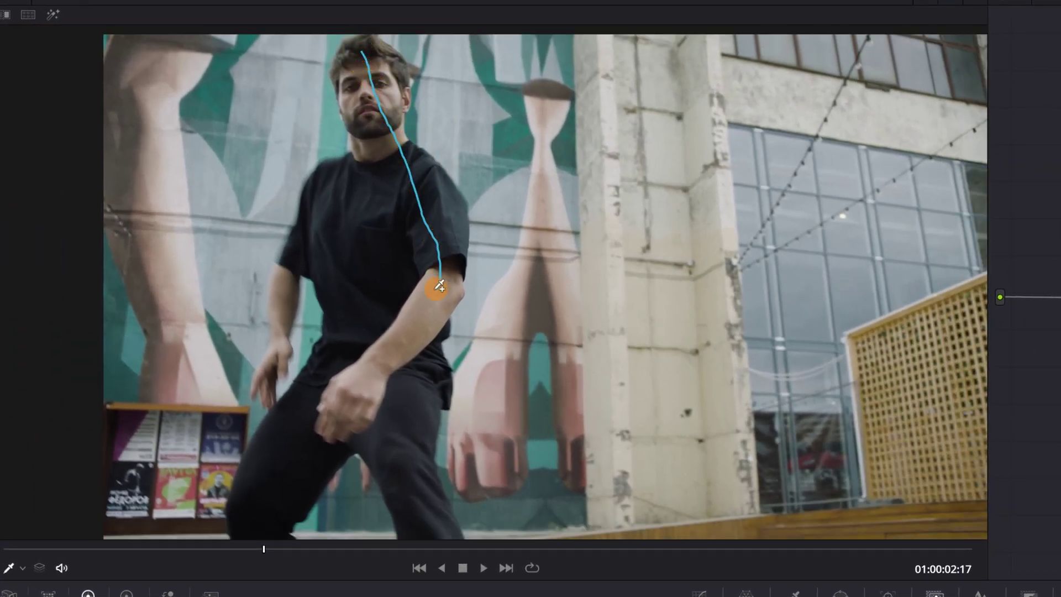
pyautogui.moveTo(359, 383)
pyautogui.mouseDown()
pyautogui.moveTo(419, 348)
pyautogui.moveTo(428, 385)
pyautogui.moveTo(420, 469)
pyautogui.moveTo(439, 517)
pyautogui.moveTo(418, 501)
pyautogui.moveTo(392, 441)
pyautogui.moveTo(359, 420)
pyautogui.moveTo(268, 533)
pyautogui.moveTo(255, 517)
pyautogui.moveTo(270, 444)
pyautogui.moveTo(385, 273)
pyautogui.moveTo(380, 180)
pyautogui.moveTo(362, 149)
pyautogui.moveTo(345, 217)
pyautogui.moveTo(330, 185)
pyautogui.moveTo(290, 268)
pyautogui.moveTo(269, 367)
pyautogui.moveTo(280, 298)
pyautogui.moveTo(317, 245)
pyautogui.moveTo(348, 320)
pyautogui.mouseUp()
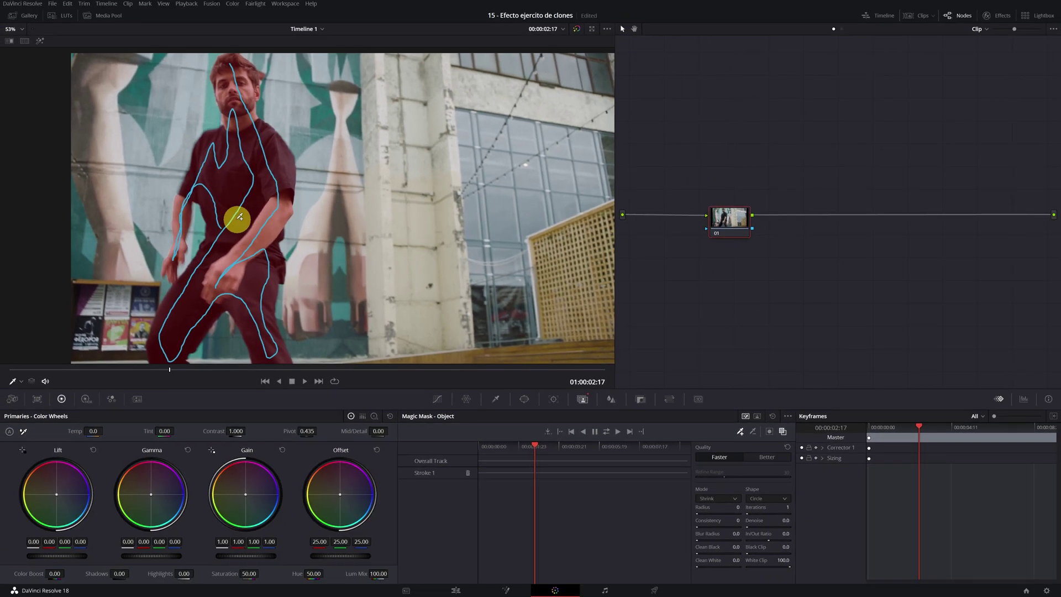
pyautogui.click(783, 432)
pyautogui.click(783, 432)
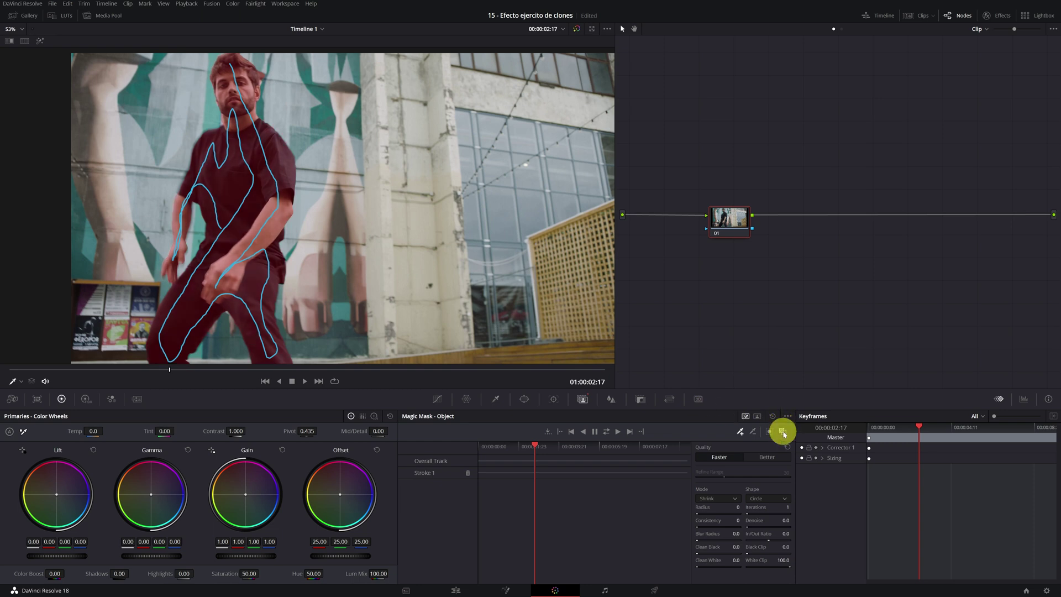
pyautogui.click(783, 432)
pyautogui.click(784, 432)
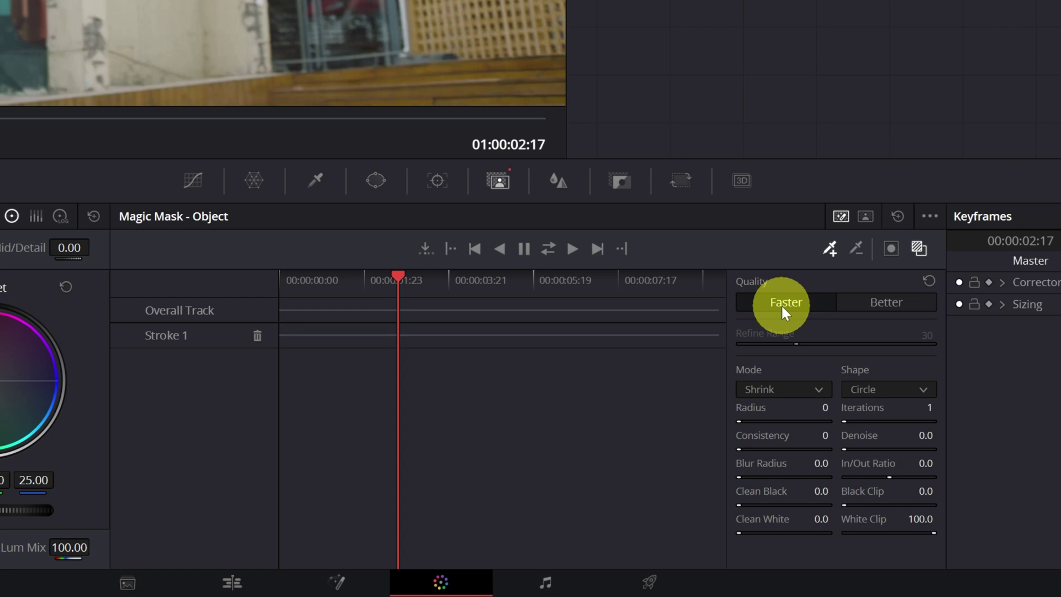
# - Set mask quality to Better, scrub through the tracked mask, and hide the red overlay
pyautogui.click(891, 303)
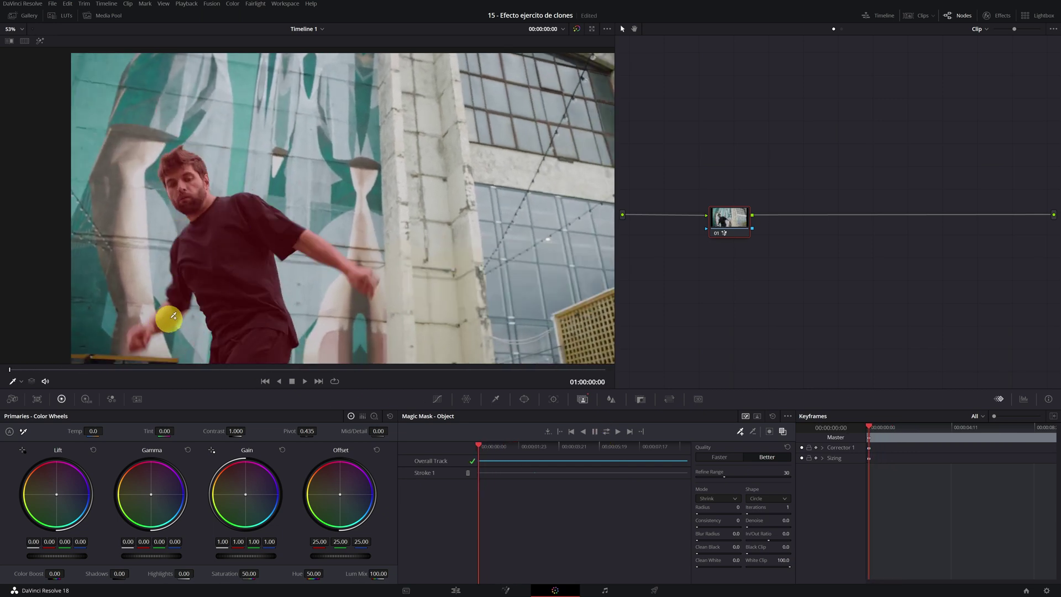
pyautogui.moveTo(104, 369); pyautogui.dragTo(360, 371)
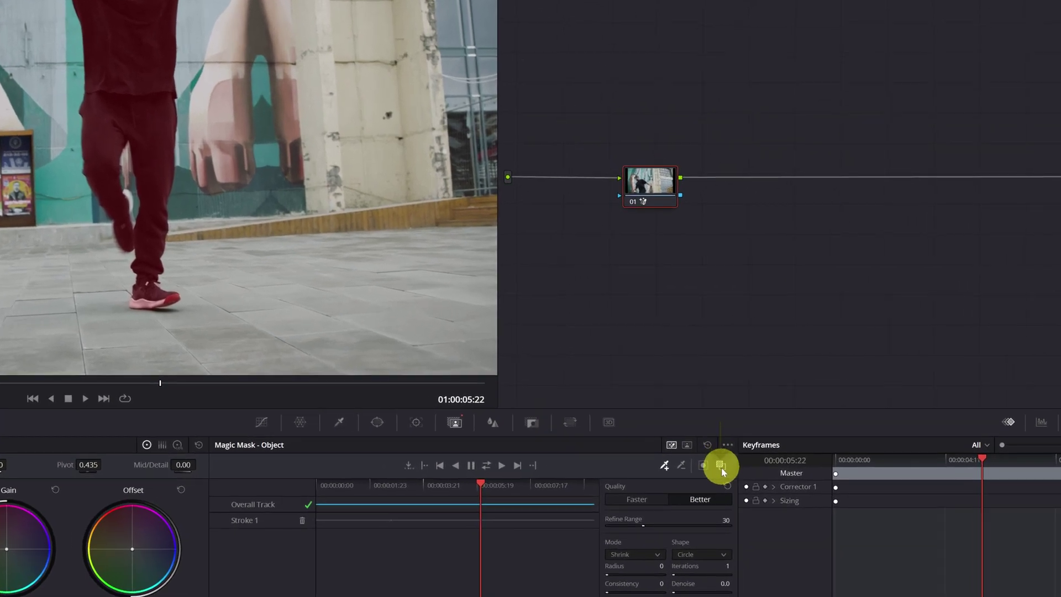
pyautogui.click(721, 467)
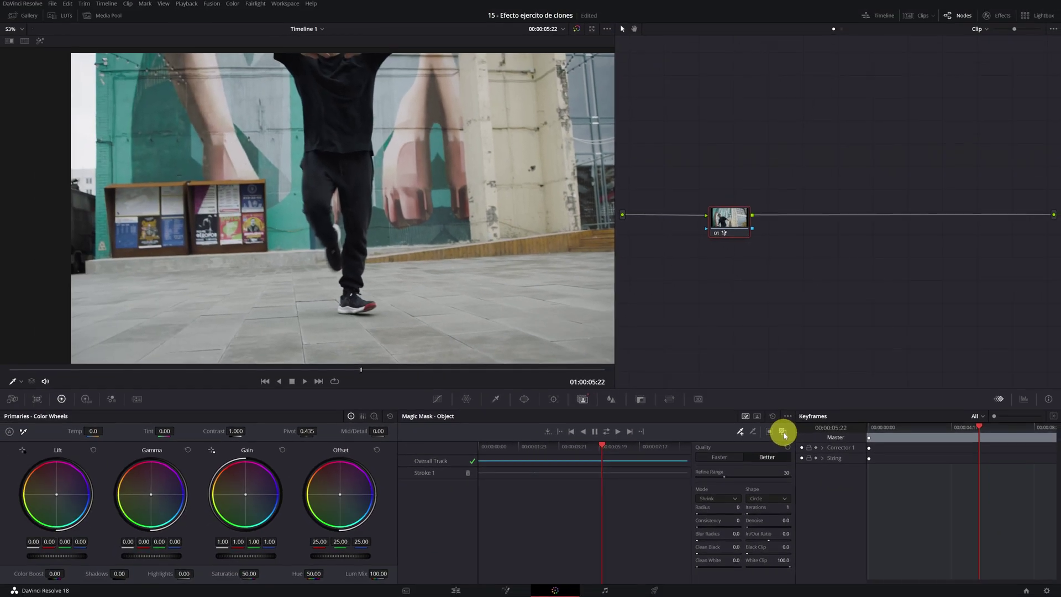
# - Add an alpha output, wire node 01's key into it, and check the cutout at 02:17
pyautogui.click(759, 284)
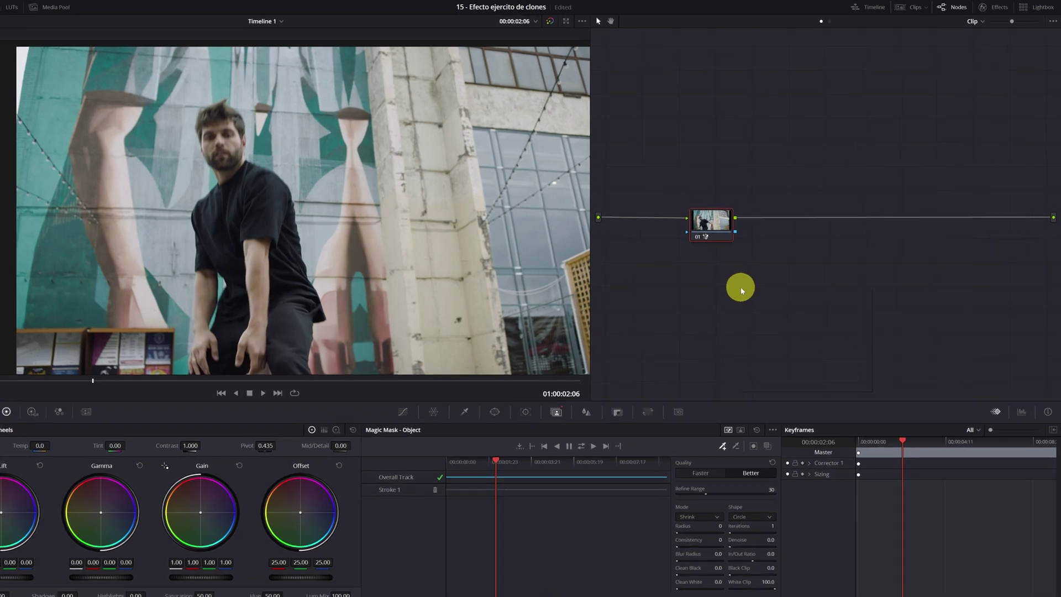
pyautogui.rightClick(758, 283)
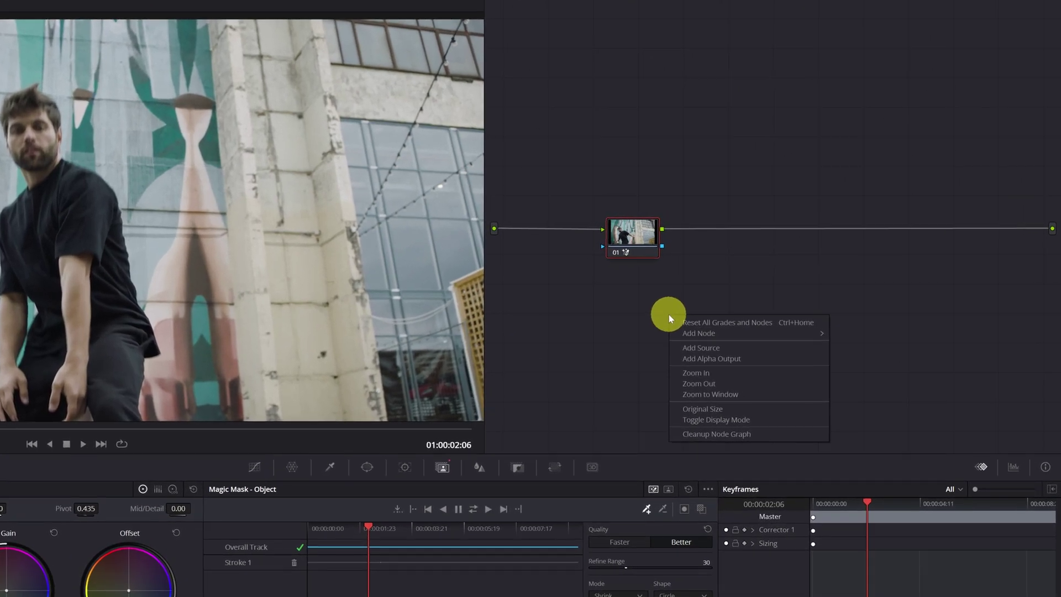
pyautogui.click(704, 361)
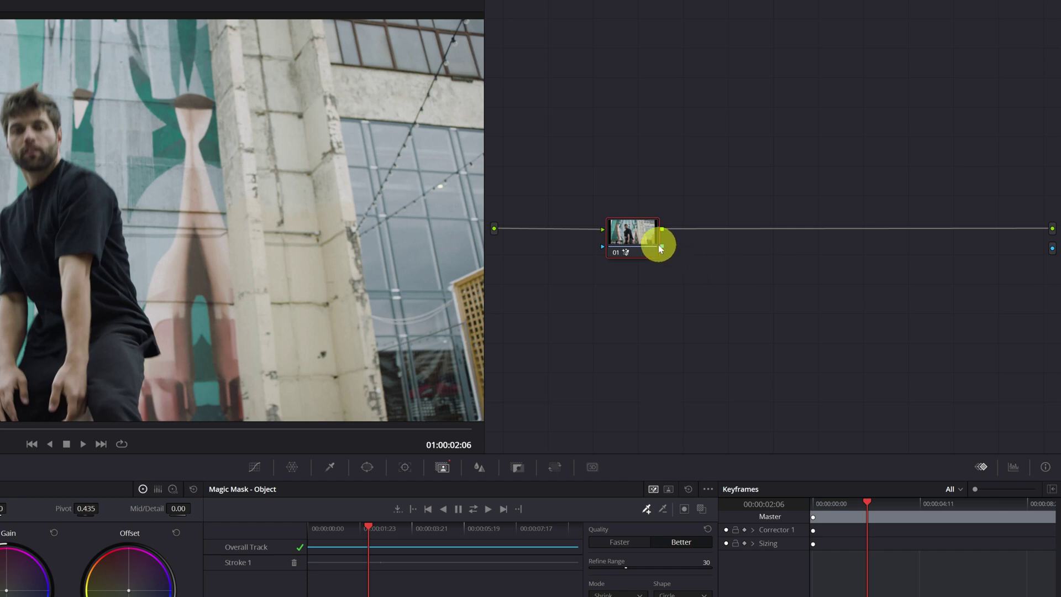
pyautogui.moveTo(660, 247); pyautogui.dragTo(692, 241)
pyautogui.moveTo(994, 262); pyautogui.dragTo(1053, 247)
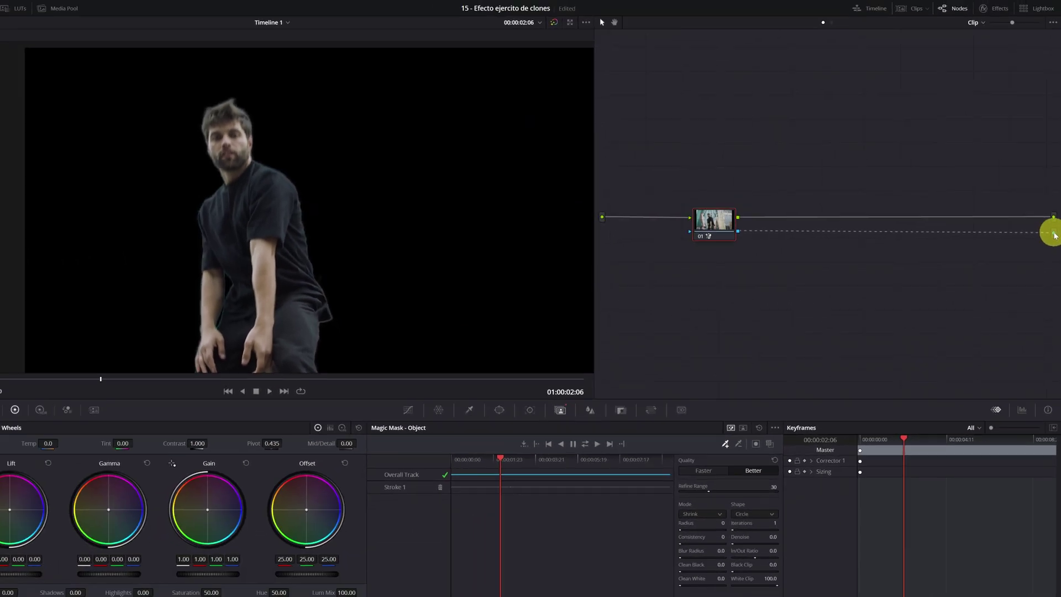
pyautogui.scroll(-2, 443, 246)
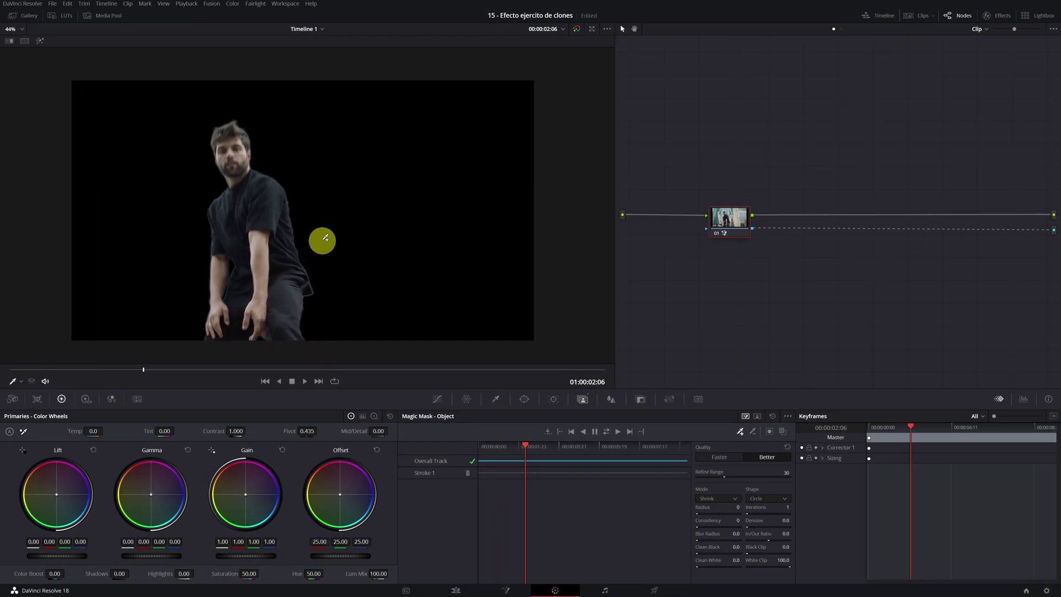
pyautogui.scroll(1, 309, 243)
pyautogui.moveTo(151, 375)
pyautogui.mouseDown()
pyautogui.moveTo(184, 369)
pyautogui.moveTo(68, 377)
pyautogui.mouseUp()
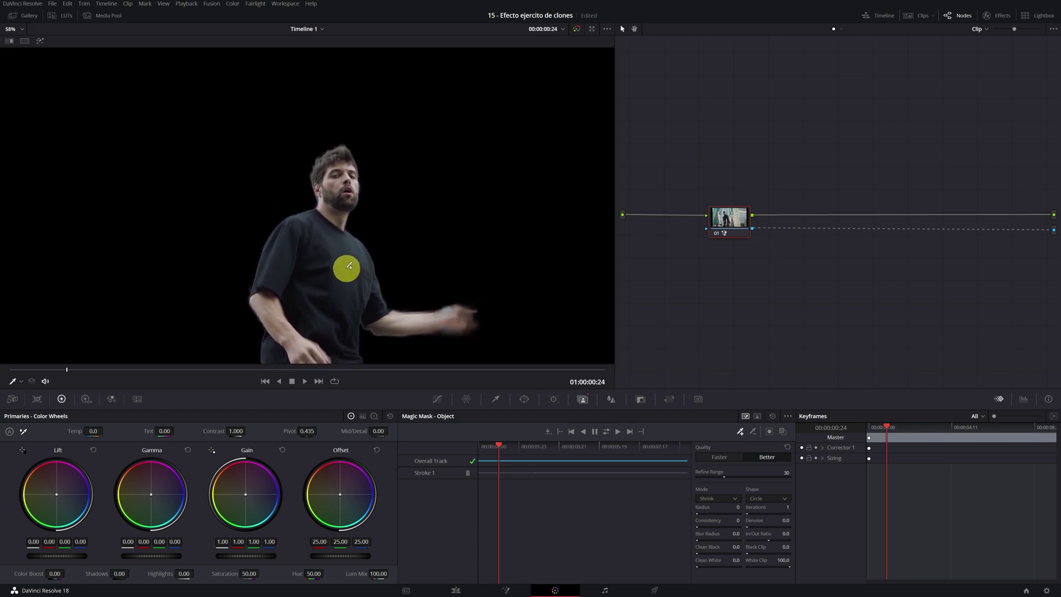
# - Inspect the arm's edge close up, then raise the mask's Clean Black from 0.4 to 3.0
pyautogui.scroll(3, 303, 298)
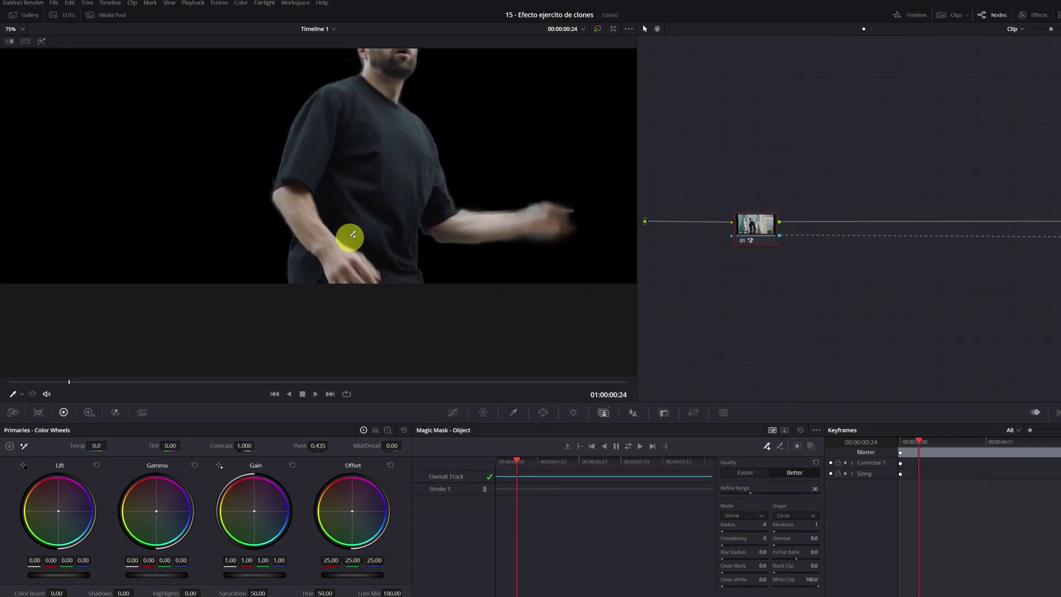
pyautogui.scroll(7, 350, 236)
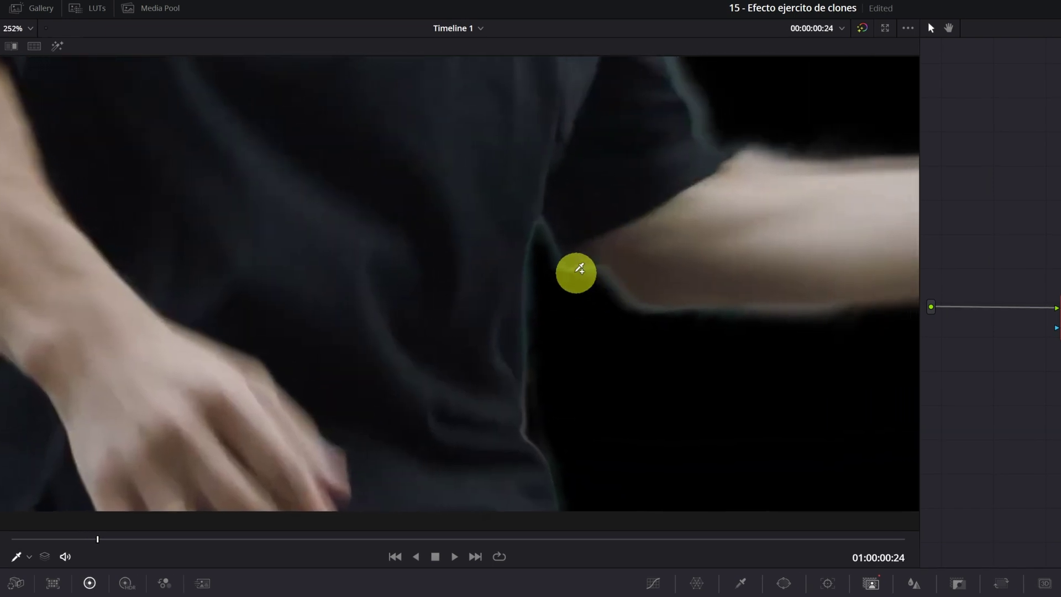
pyautogui.moveTo(549, 226); pyautogui.dragTo(419, 332)
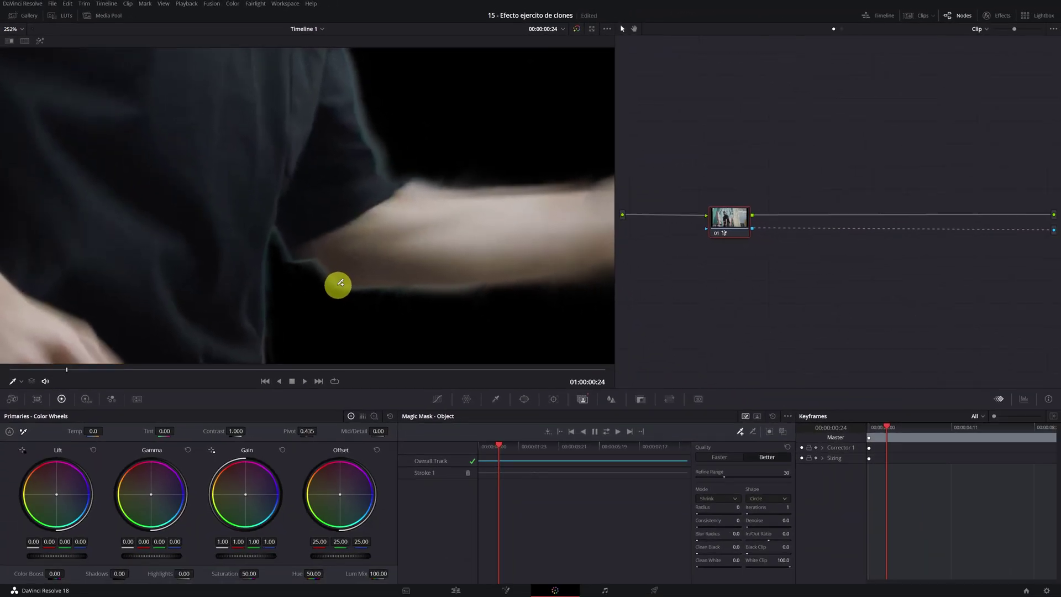
pyautogui.scroll(-3, 507, 410)
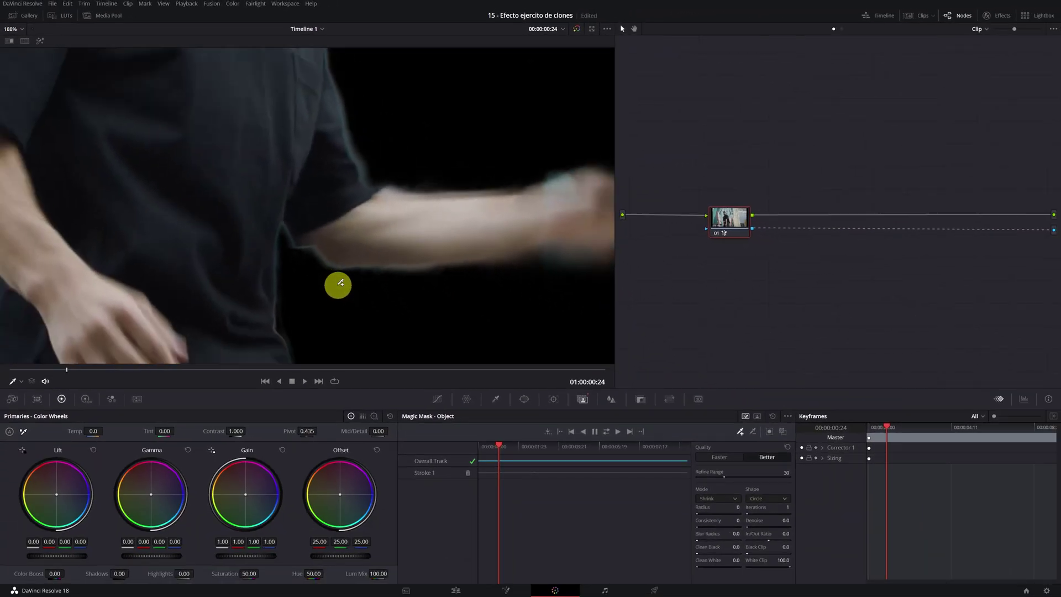
pyautogui.scroll(-2, 341, 283)
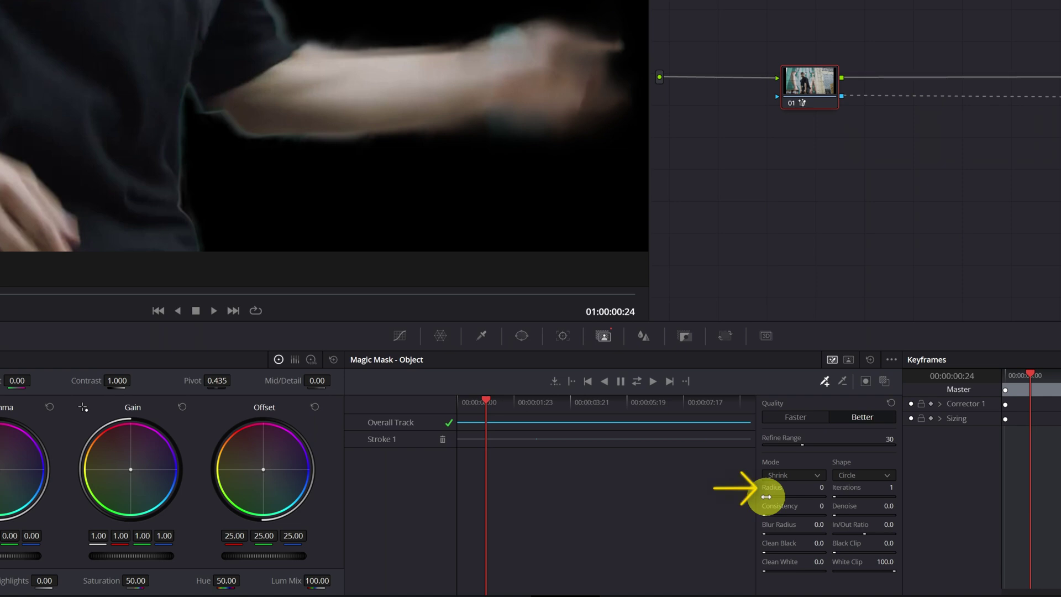
pyautogui.moveTo(766, 497)
pyautogui.mouseDown()
pyautogui.moveTo(789, 492)
pyautogui.moveTo(761, 496)
pyautogui.moveTo(770, 495)
pyautogui.mouseUp()
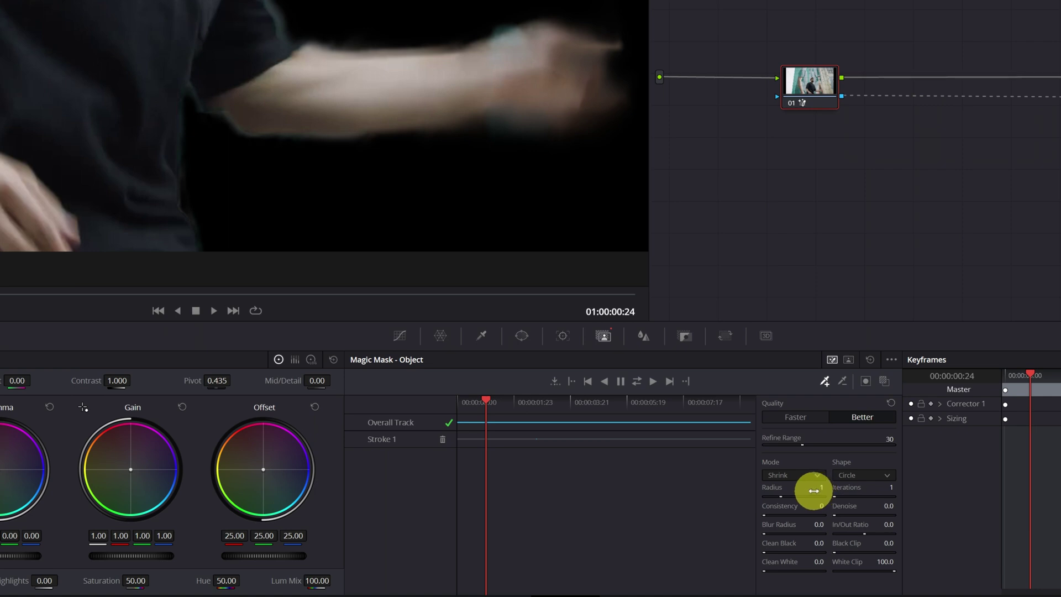
pyautogui.moveTo(770, 552)
pyautogui.mouseDown()
pyautogui.moveTo(884, 549)
pyautogui.moveTo(705, 550)
pyautogui.moveTo(818, 548)
pyautogui.moveTo(783, 549)
pyautogui.mouseUp()
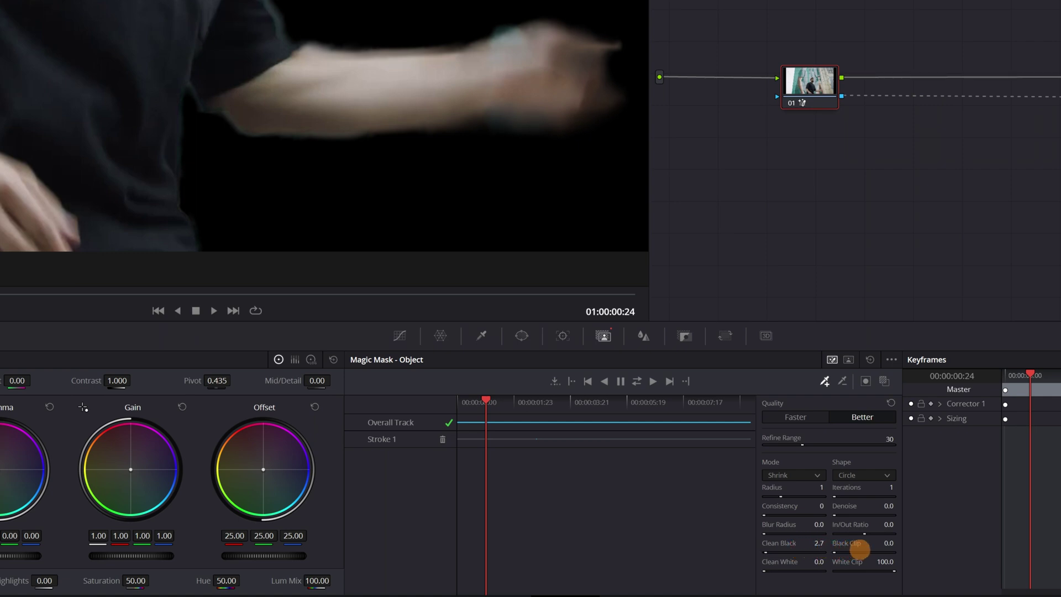
pyautogui.moveTo(782, 549); pyautogui.dragTo(812, 545)
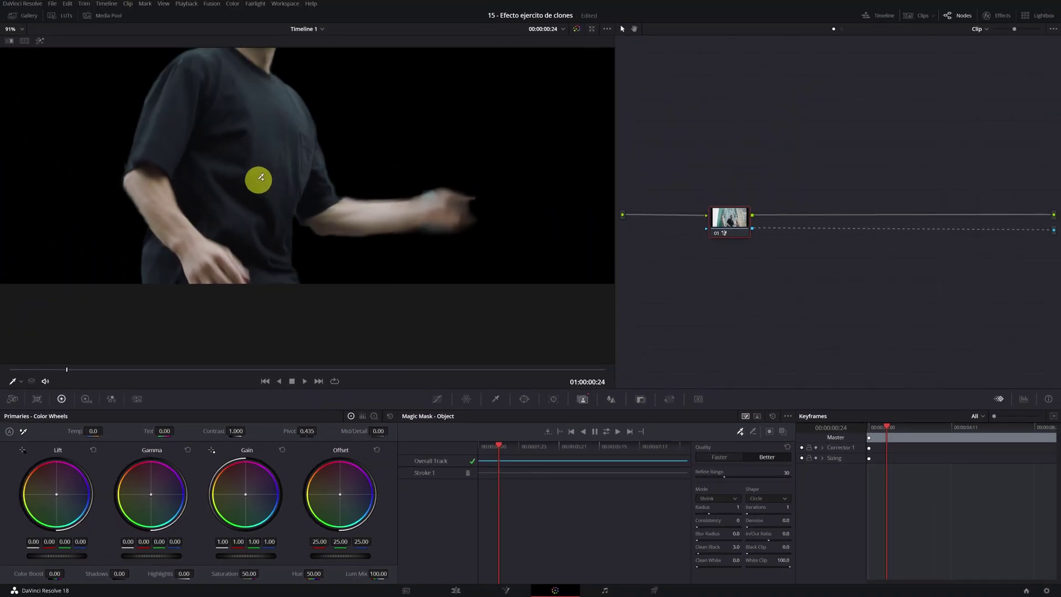
pyautogui.scroll(-2, 239, 156)
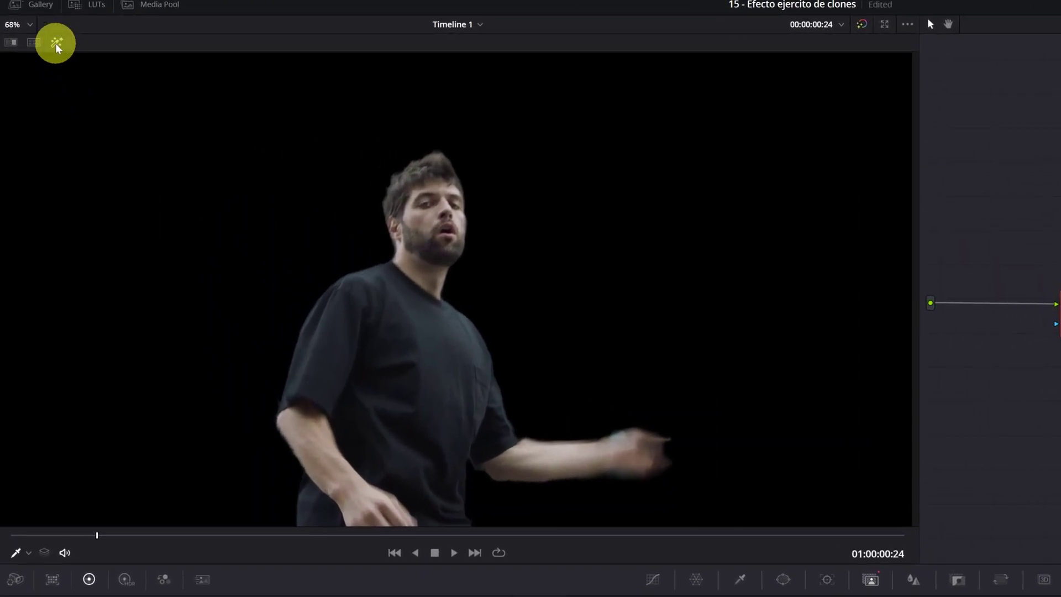
# - Preview the cutout over grey, scrub to 02:08 and zoom in on the head
pyautogui.click(55, 43)
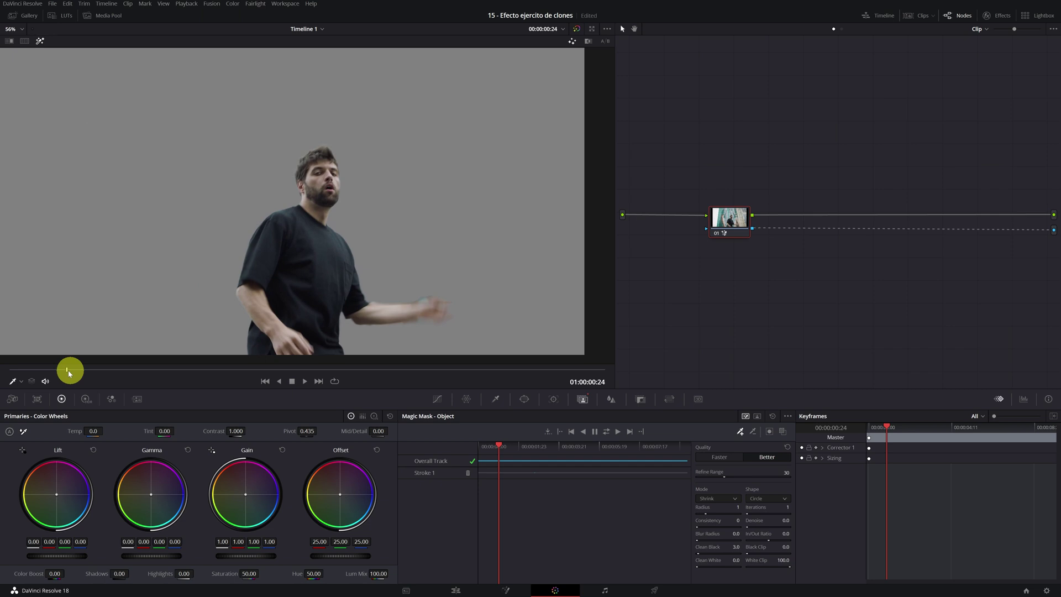
pyautogui.moveTo(68, 370); pyautogui.dragTo(148, 372)
pyautogui.scroll(3, 262, 153)
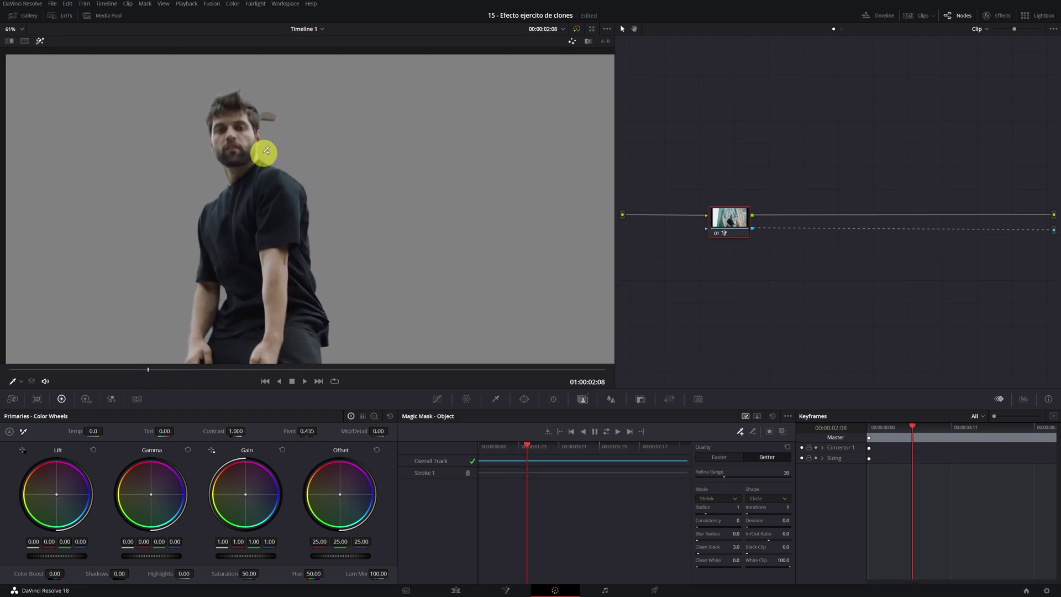
pyautogui.scroll(1, 289, 197)
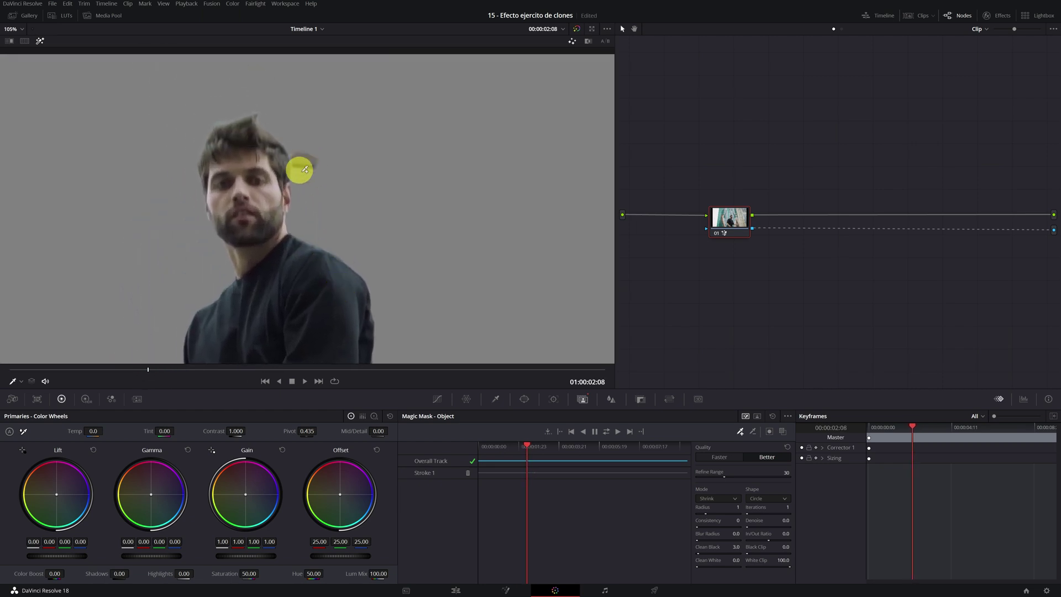
pyautogui.moveTo(306, 162); pyautogui.dragTo(315, 162)
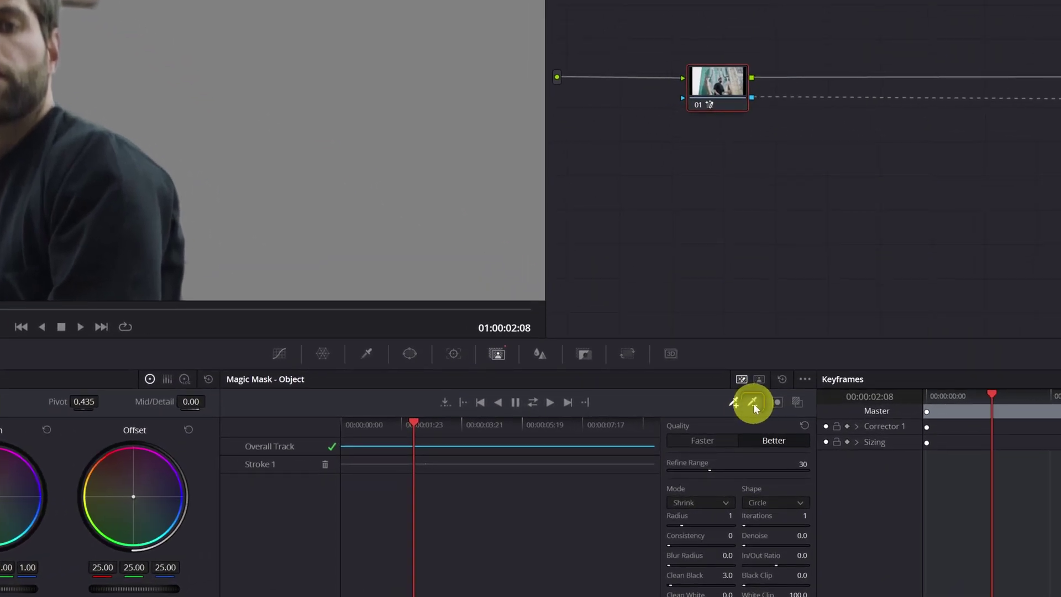
# - Paint subtract strokes over the head-side patch on successive frames, retrack both ways, and show the Window palette
pyautogui.click(754, 406)
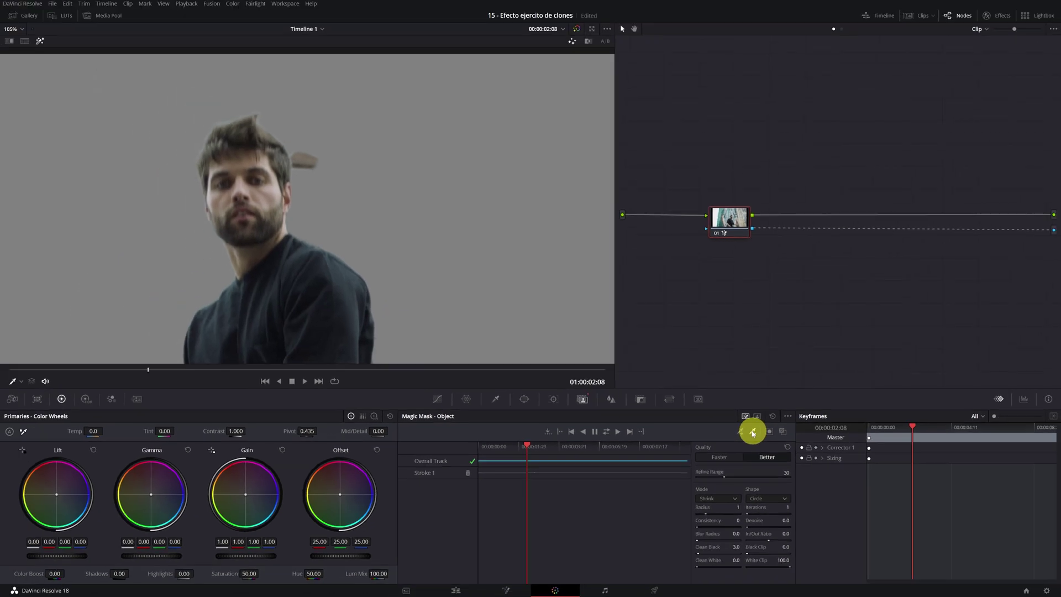
pyautogui.moveTo(302, 142); pyautogui.dragTo(309, 175)
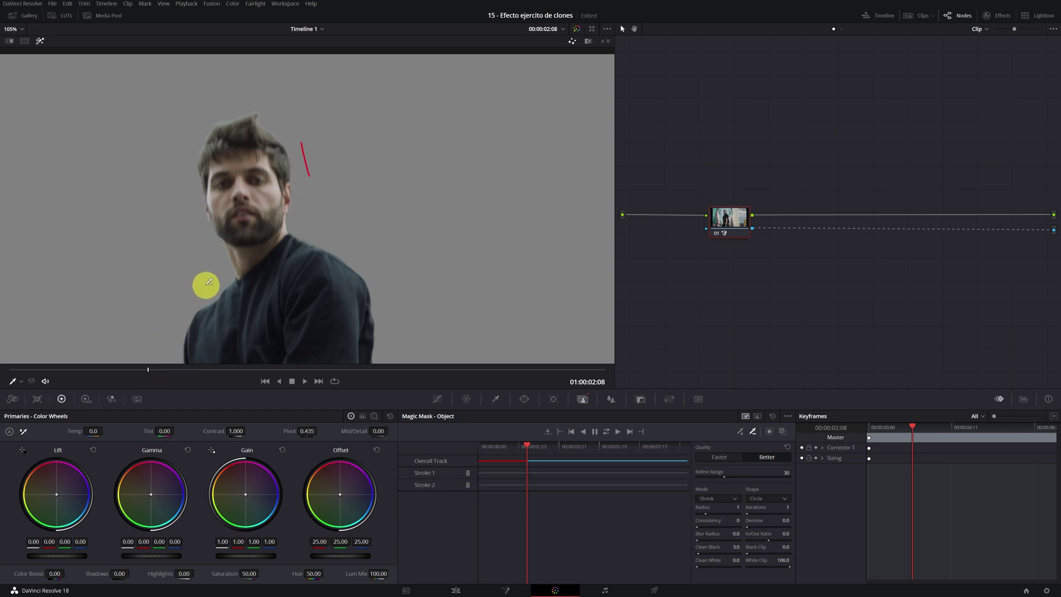
pyautogui.press('Right')
pyautogui.moveTo(300, 143)
pyautogui.mouseDown()
pyautogui.moveTo(302, 169)
pyautogui.moveTo(299, 150)
pyautogui.moveTo(304, 161)
pyautogui.moveTo(289, 152)
pyautogui.moveTo(302, 157)
pyautogui.mouseUp()
pyautogui.press('Right')
pyautogui.press('Right')
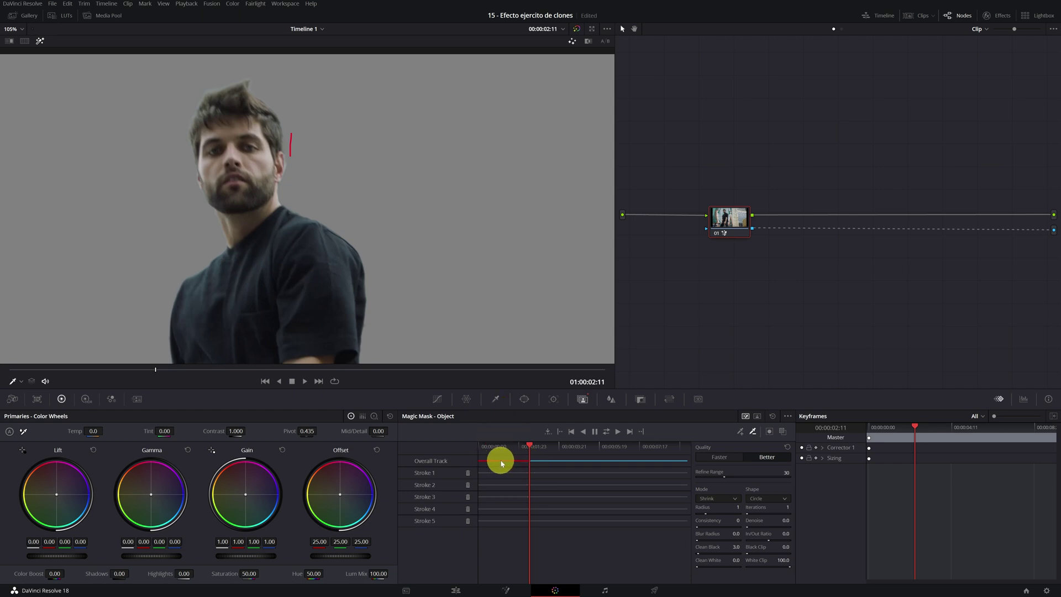
pyautogui.click(606, 432)
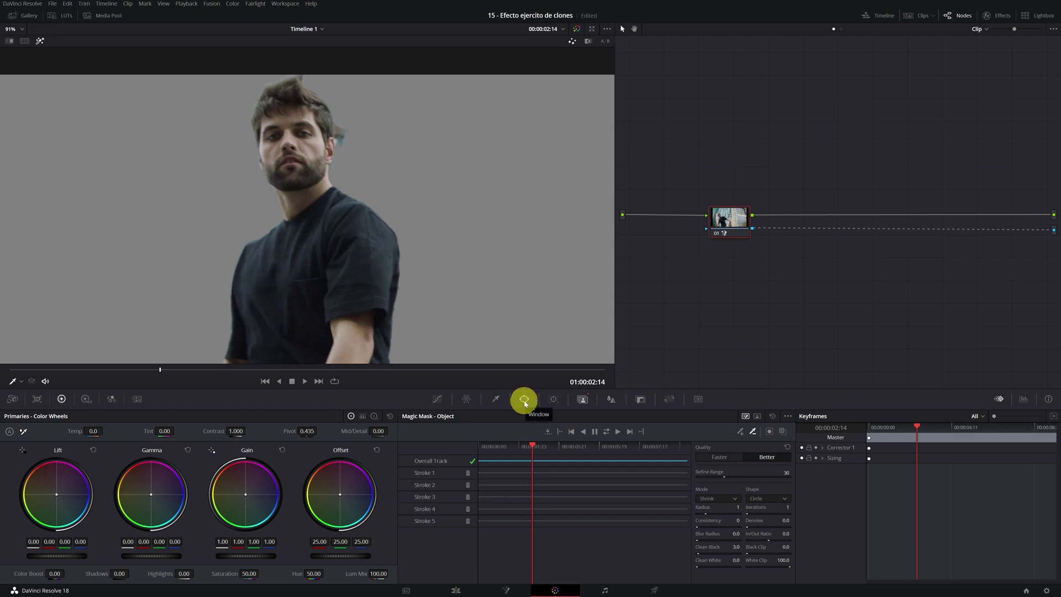
pyautogui.click(524, 400)
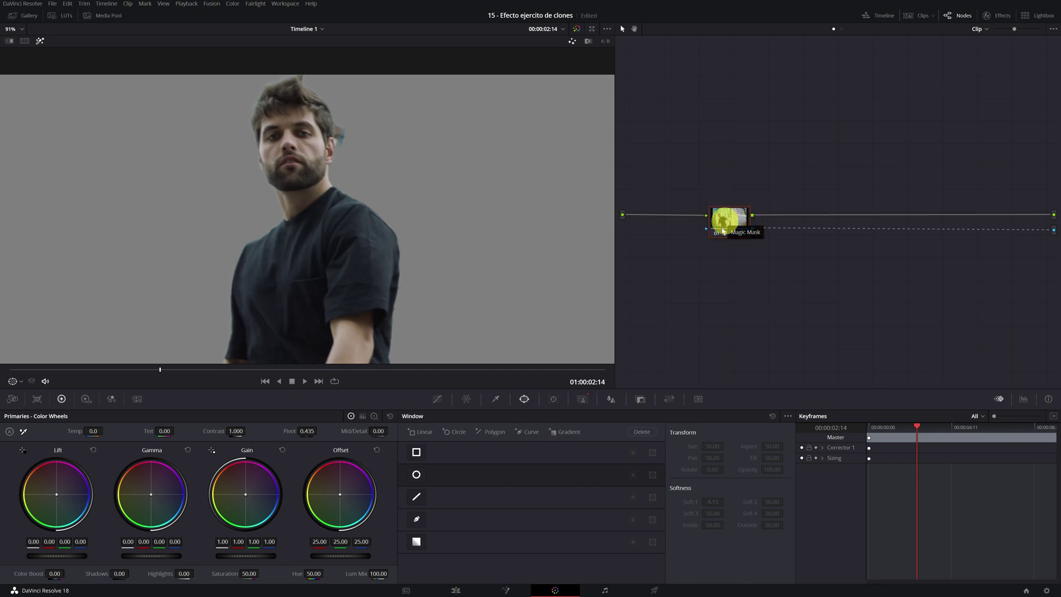
# - Draw a closed Curve window around the stray patch beside the dancer's head
pyautogui.click(417, 521)
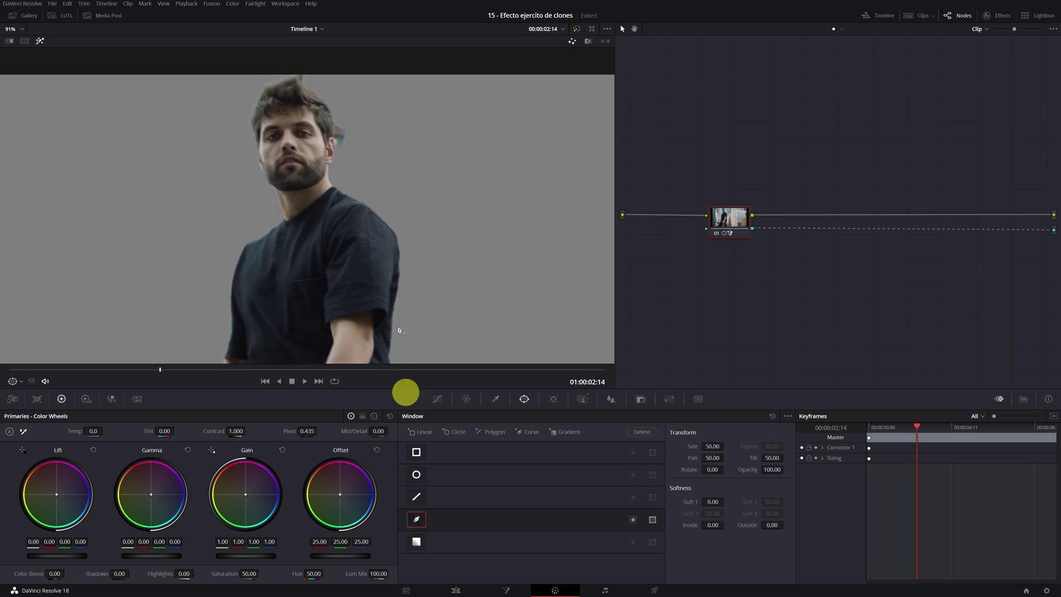
pyautogui.scroll(6, 339, 113)
pyautogui.scroll(2, 315, 243)
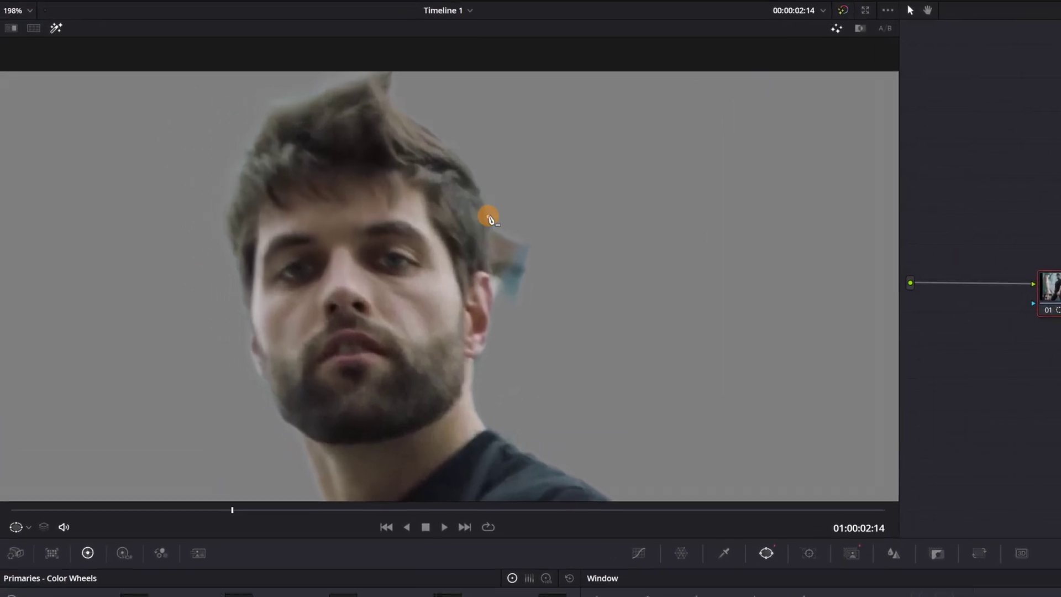
pyautogui.moveTo(490, 219); pyautogui.dragTo(491, 278)
pyautogui.click(501, 284)
pyautogui.click(510, 317)
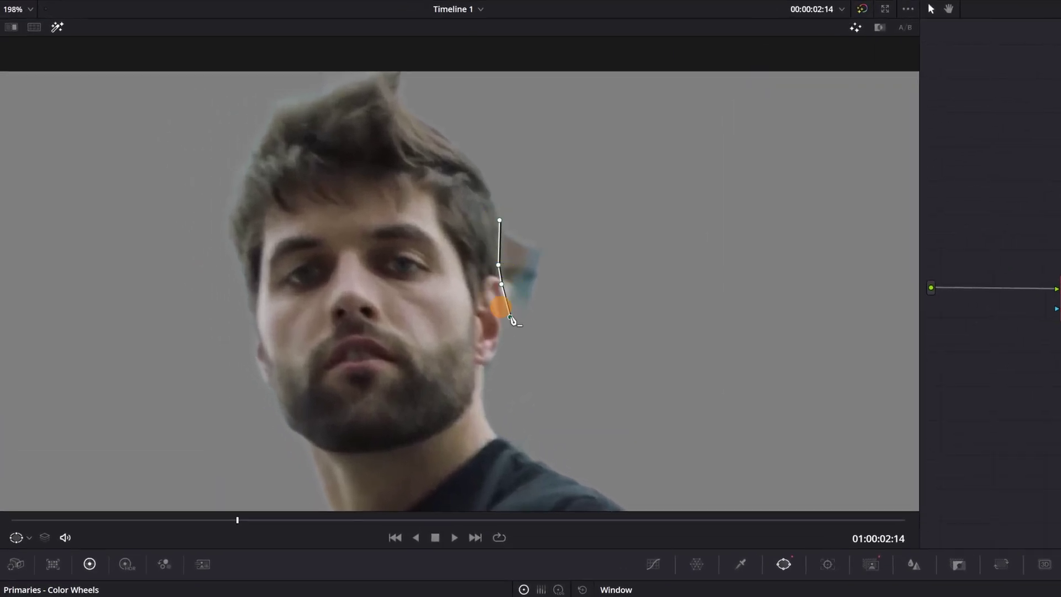
pyautogui.click(554, 315)
pyautogui.click(586, 264)
pyautogui.click(557, 229)
pyautogui.click(517, 219)
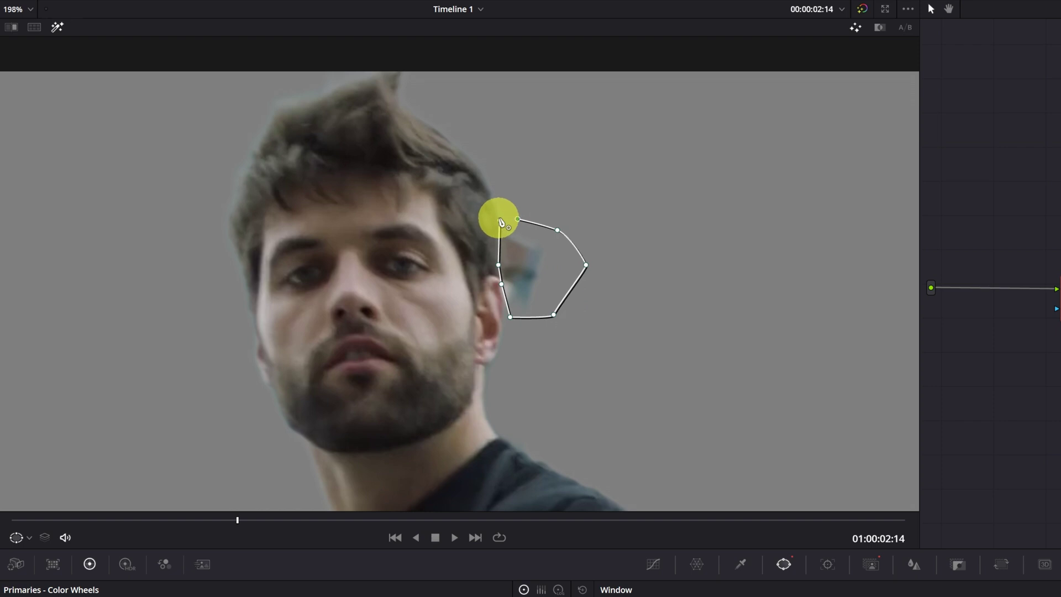
pyautogui.click(500, 221)
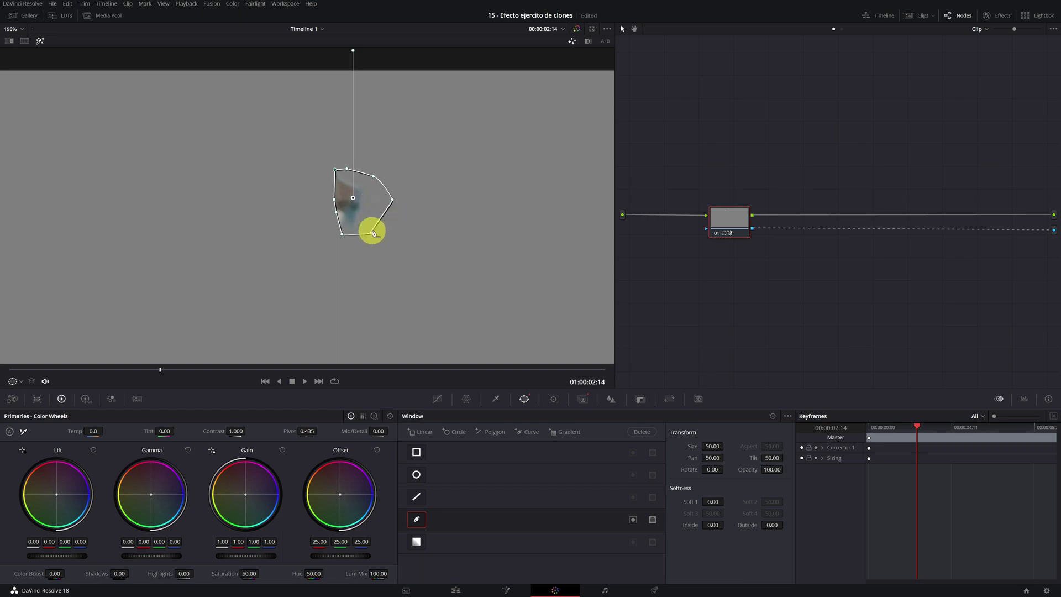
# - Invert the curve window so it removes the patch instead of keeping it
pyautogui.scroll(-5, 365, 238)
pyautogui.moveTo(324, 280); pyautogui.dragTo(308, 165)
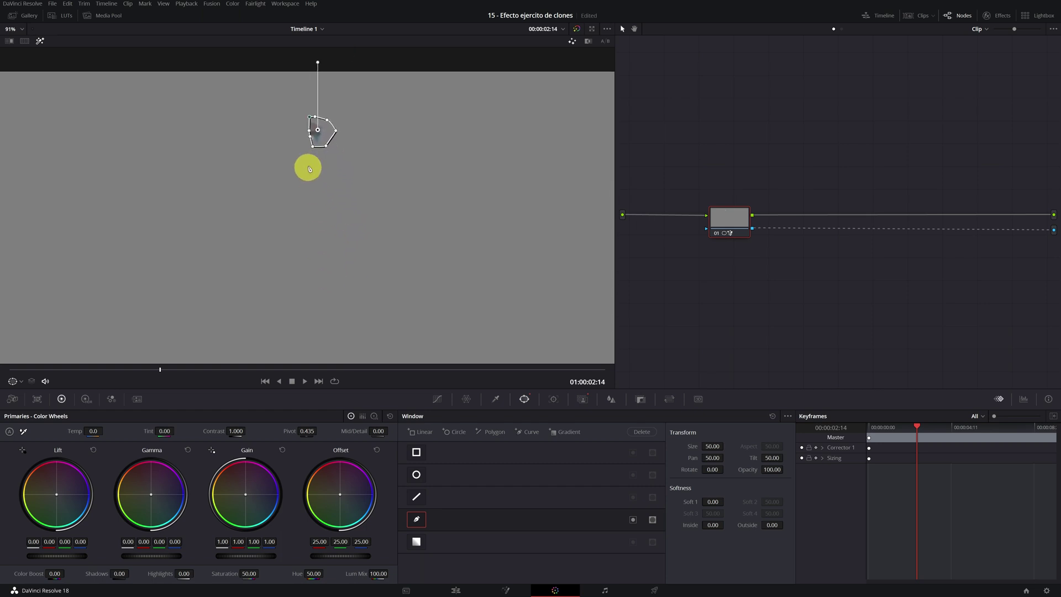
pyautogui.click(633, 520)
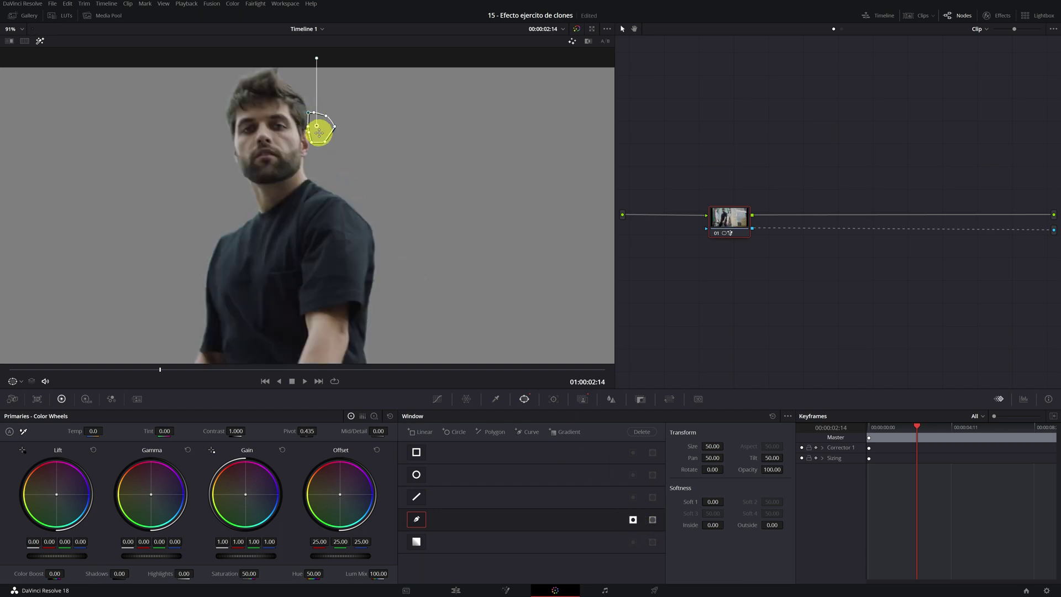
pyautogui.scroll(3, 321, 143)
pyautogui.scroll(2, 320, 143)
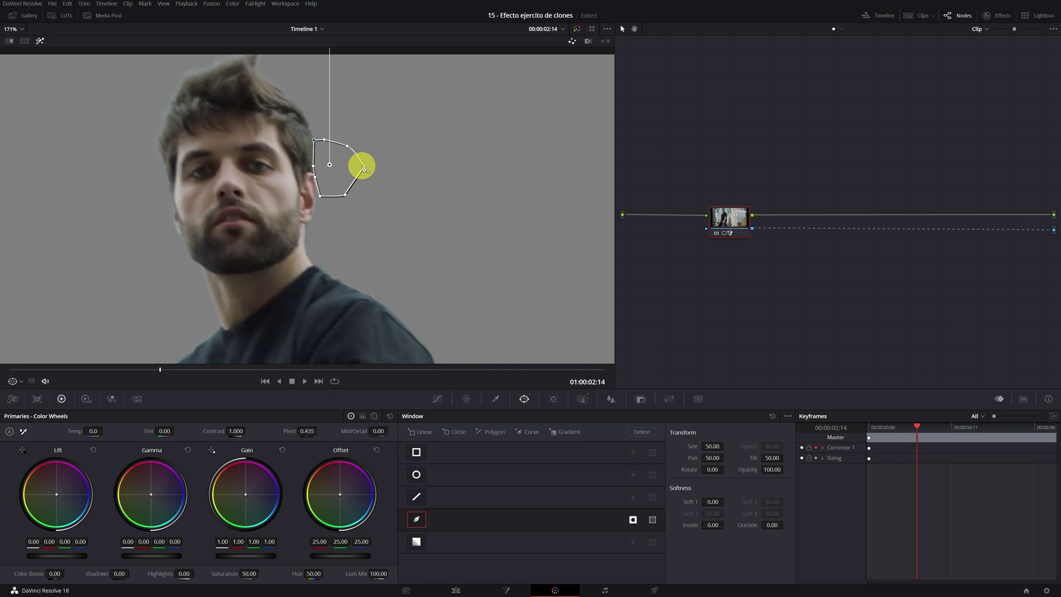
# - Nudge a curve window point left to record a keyframe at 01:00:02:14
pyautogui.moveTo(365, 168); pyautogui.dragTo(361, 169)
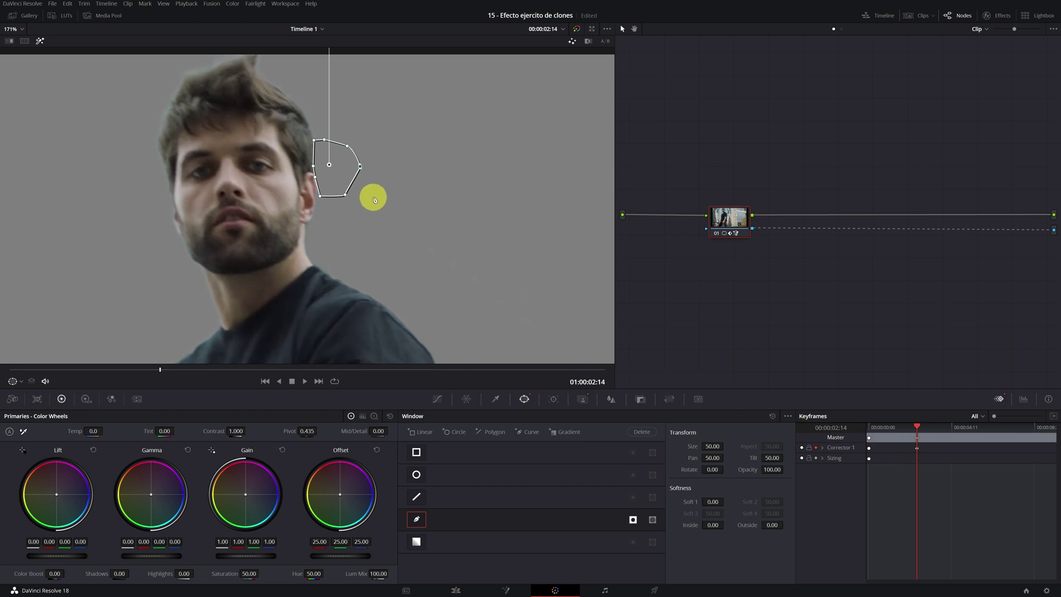
# - Keyframe the curve window frame by frame, moving it up-left to follow the patch, then check a later frame
pyautogui.press('Right')
pyautogui.moveTo(329, 164); pyautogui.dragTo(317, 157)
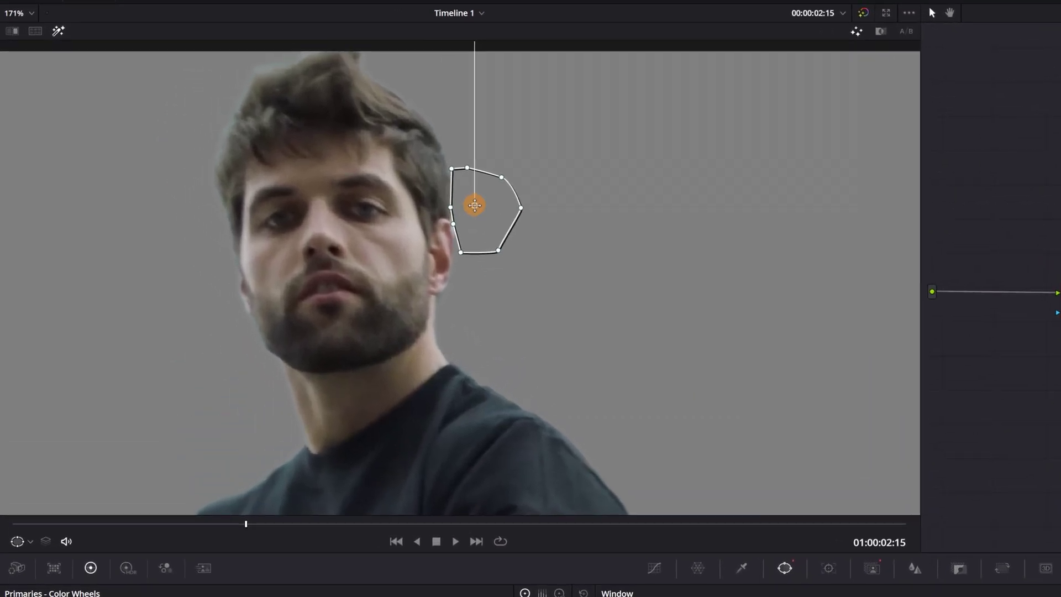
pyautogui.moveTo(475, 206); pyautogui.dragTo(433, 177)
pyautogui.press('Right')
pyautogui.press('Right')
pyautogui.moveTo(409, 142); pyautogui.dragTo(395, 146)
pyautogui.press('Right')
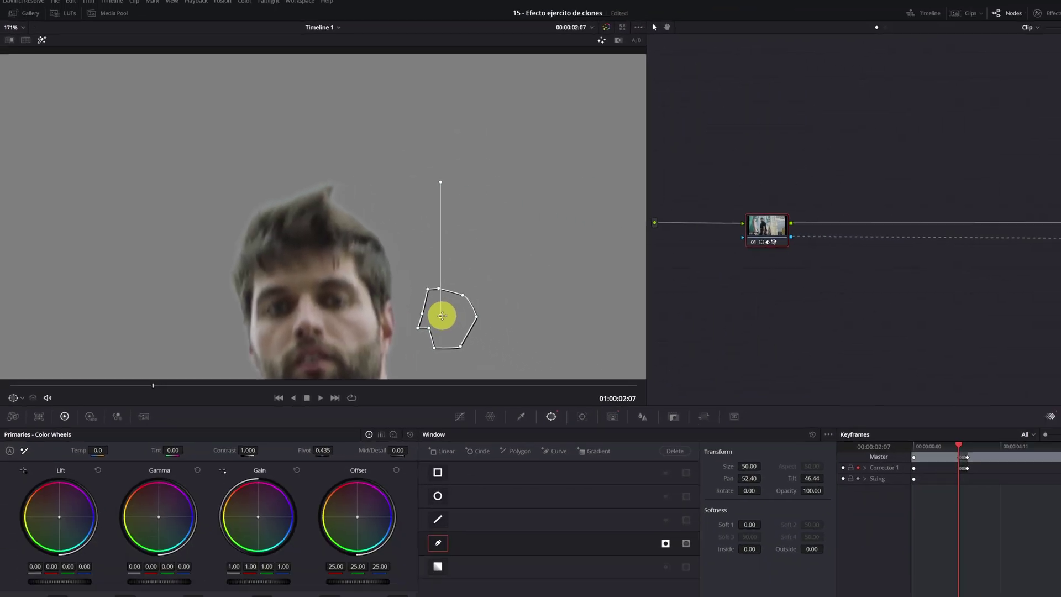
pyautogui.moveTo(420, 303); pyautogui.dragTo(445, 115)
pyautogui.scroll(-1, 463, 106)
pyautogui.scroll(-1, 446, 117)
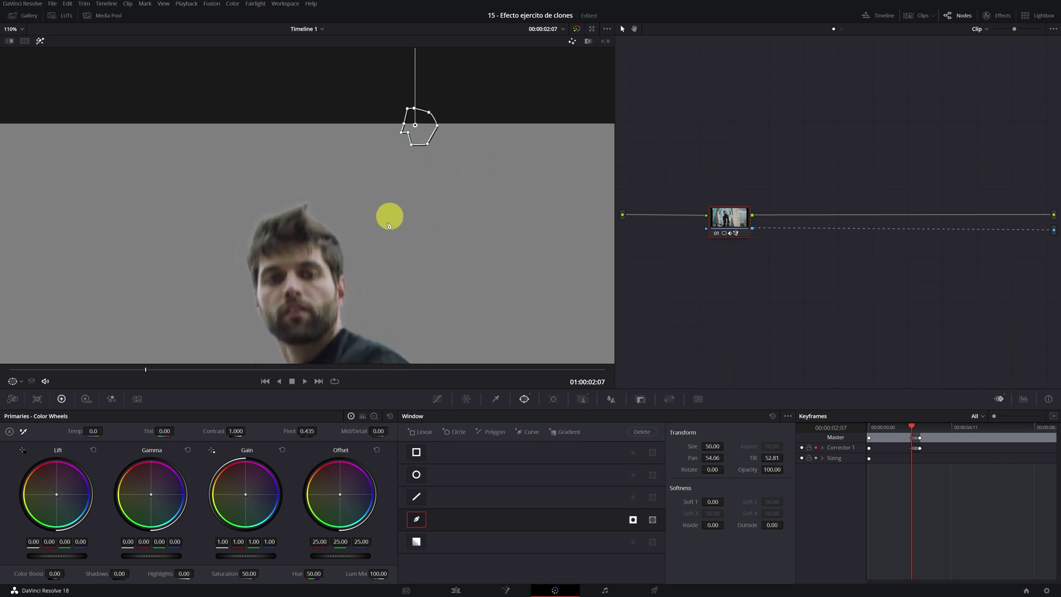
pyautogui.moveTo(403, 150); pyautogui.dragTo(437, 116)
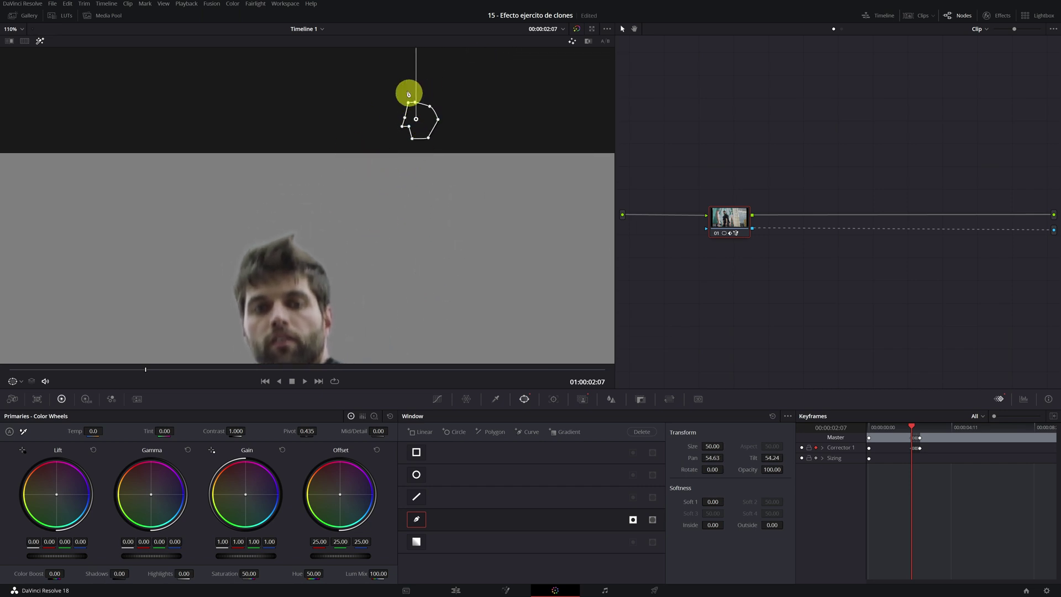
pyautogui.scroll(2, 405, 87)
pyautogui.moveTo(921, 429); pyautogui.dragTo(922, 433)
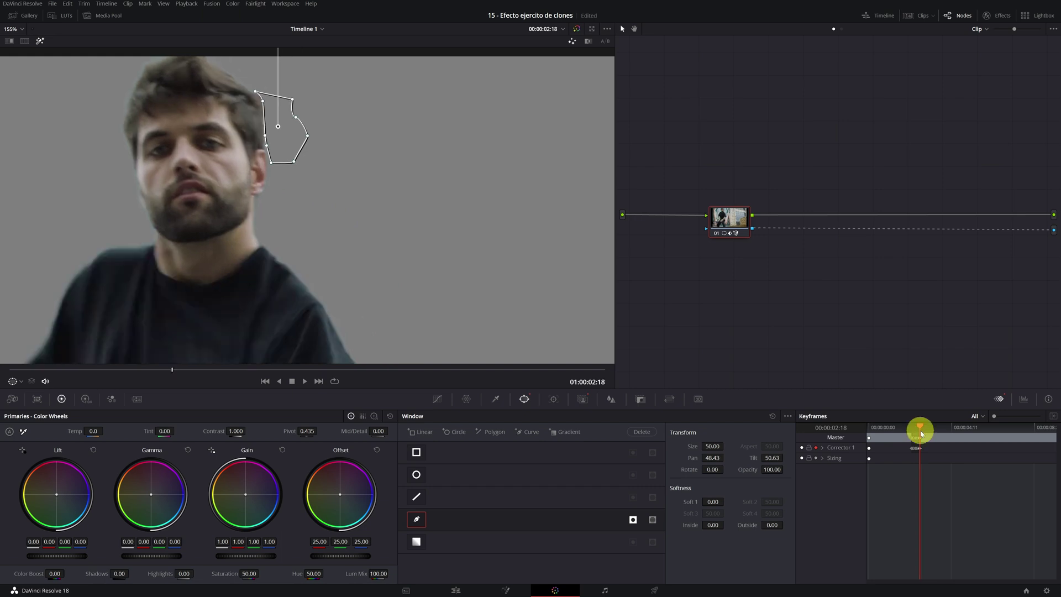
# - Reposition the Power Window onto the dancer's head across the first few frames
pyautogui.press('Right')
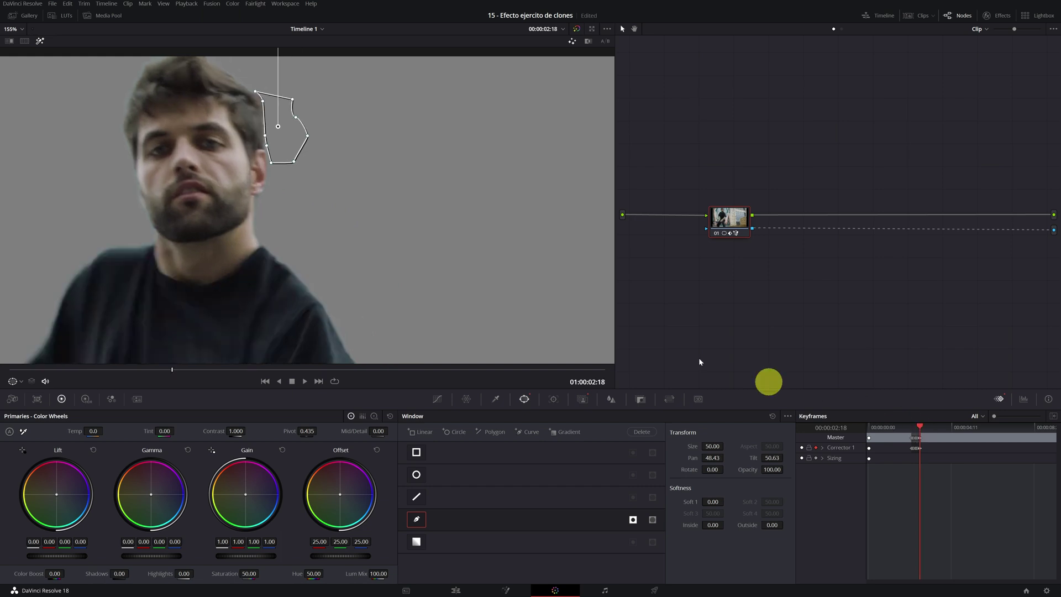
pyautogui.scroll(-3, 294, 163)
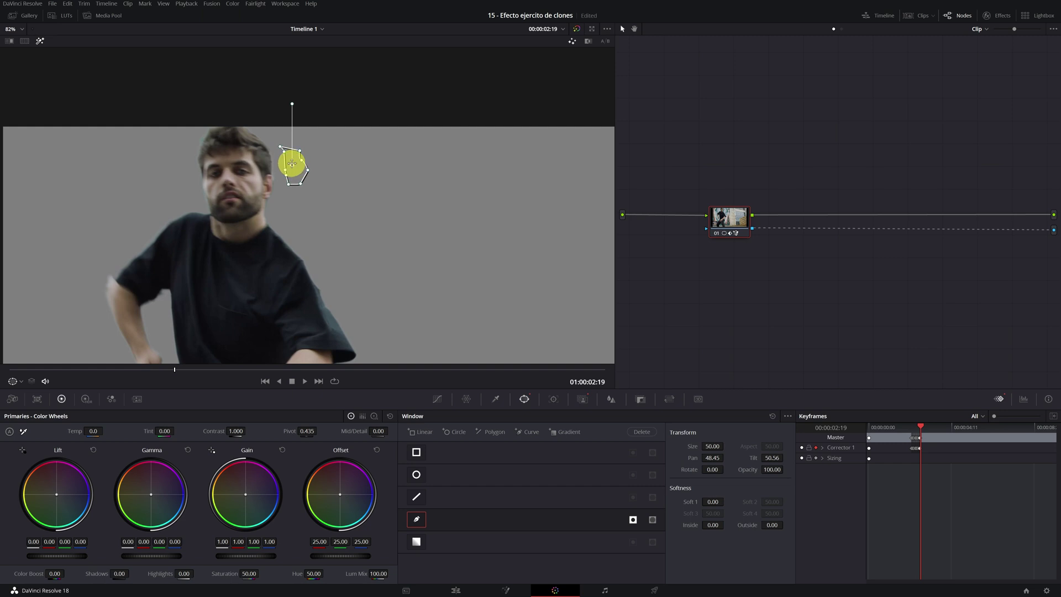
pyautogui.moveTo(292, 163); pyautogui.dragTo(238, 292)
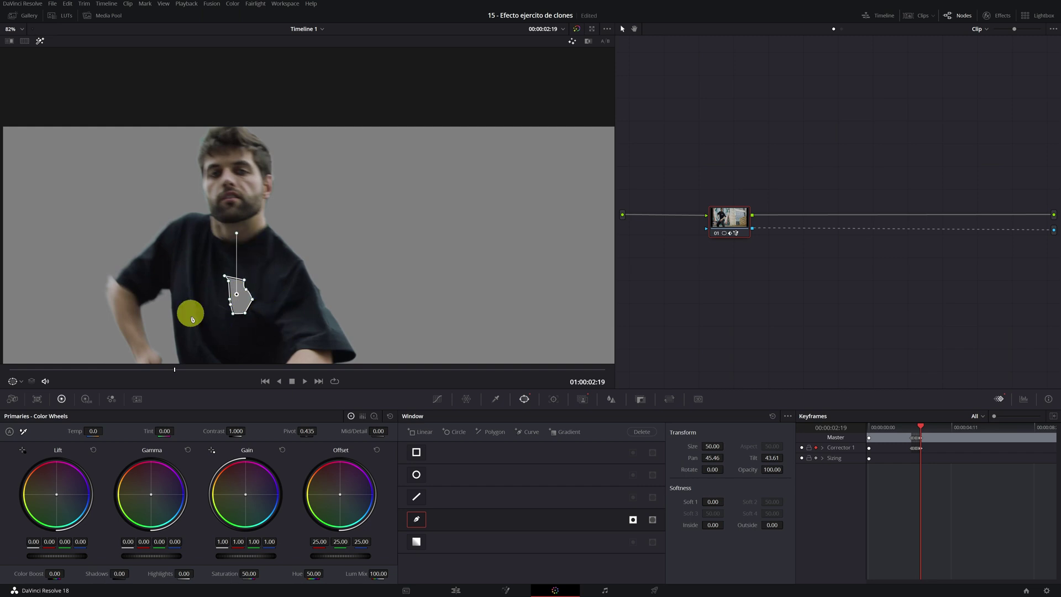
pyautogui.press('j')
pyautogui.moveTo(325, 163); pyautogui.dragTo(308, 243)
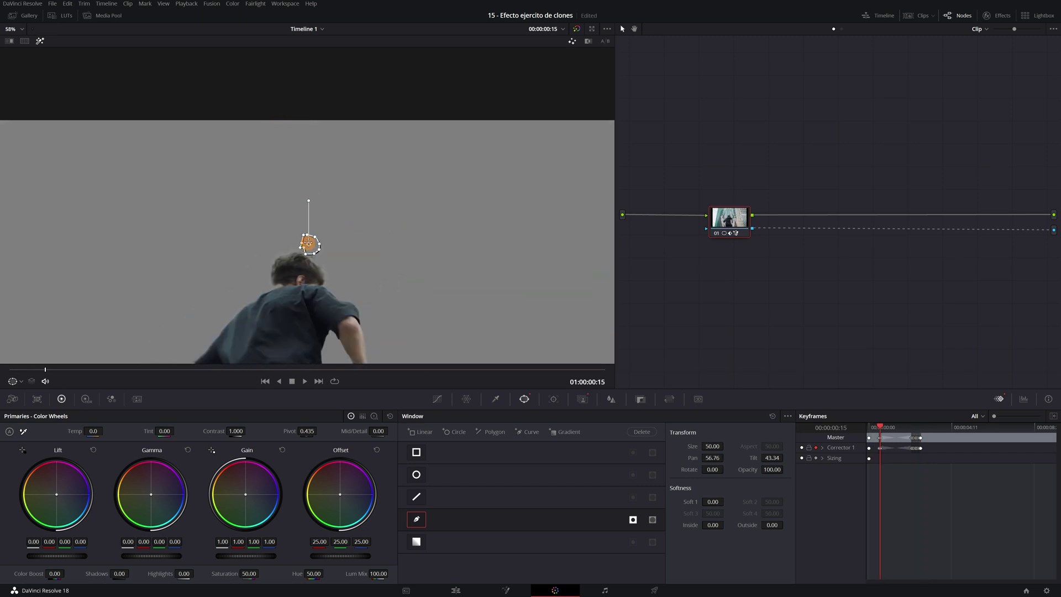
pyautogui.press('Right')
pyautogui.press('Right')
pyautogui.press('Right')
pyautogui.press('Right')
pyautogui.press('Right')
pyautogui.press('Right')
pyautogui.press('Right')
pyautogui.moveTo(289, 183); pyautogui.dragTo(297, 221)
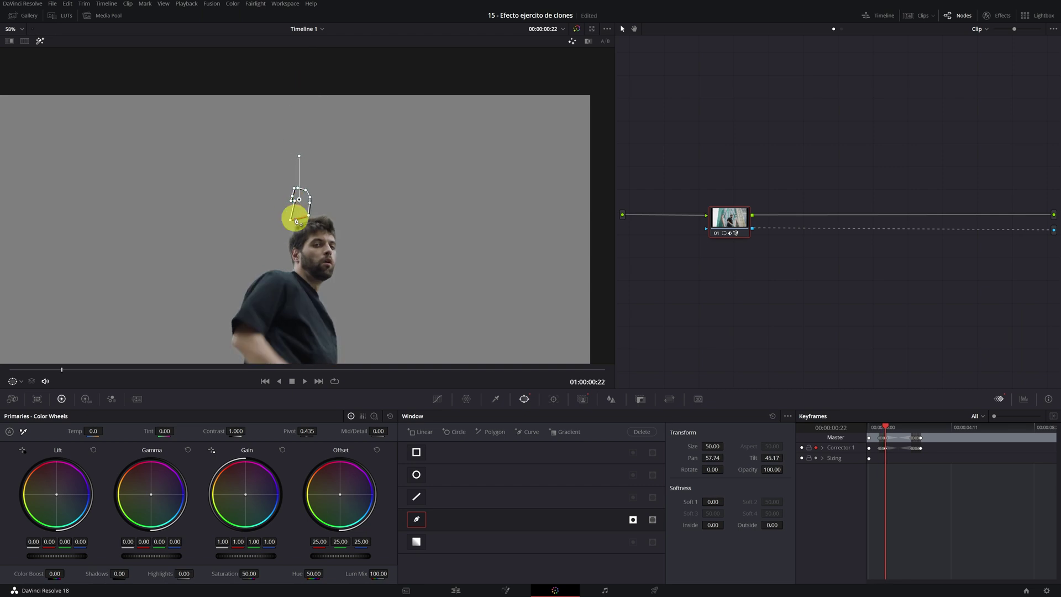
# - Advance further through the clip and move the window to keep following the head
pyautogui.press('space')
pyautogui.scroll(-2, 315, 272)
pyautogui.press('space')
pyautogui.scroll(4, 291, 180)
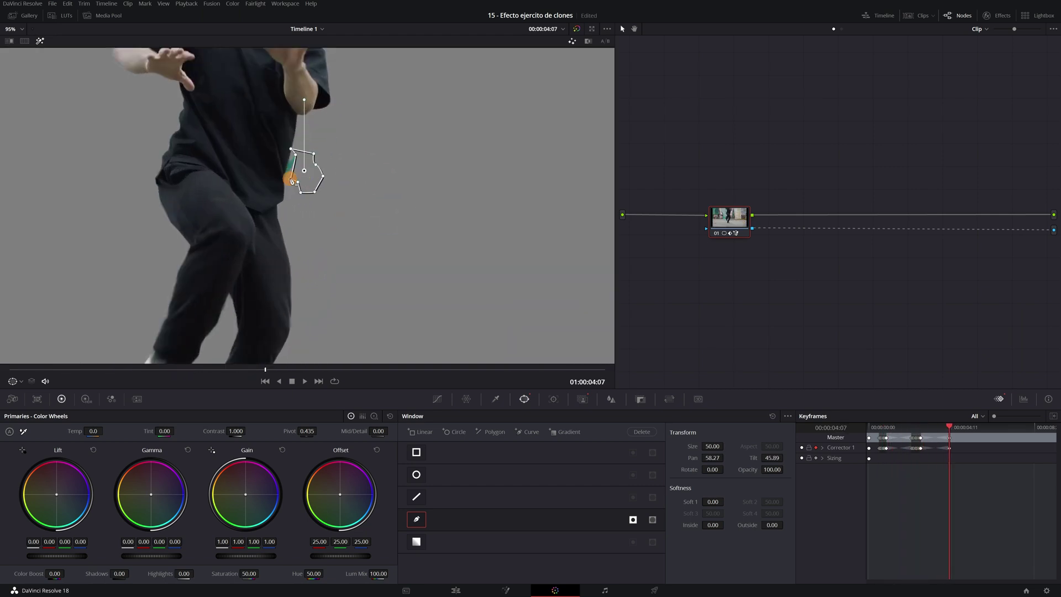
pyautogui.press('Right')
pyautogui.press('Right')
pyautogui.press('Right')
pyautogui.press('Right')
pyautogui.press('Right')
pyautogui.press('Right')
pyautogui.moveTo(291, 180); pyautogui.dragTo(336, 139)
pyautogui.scroll(-2, 379, 83)
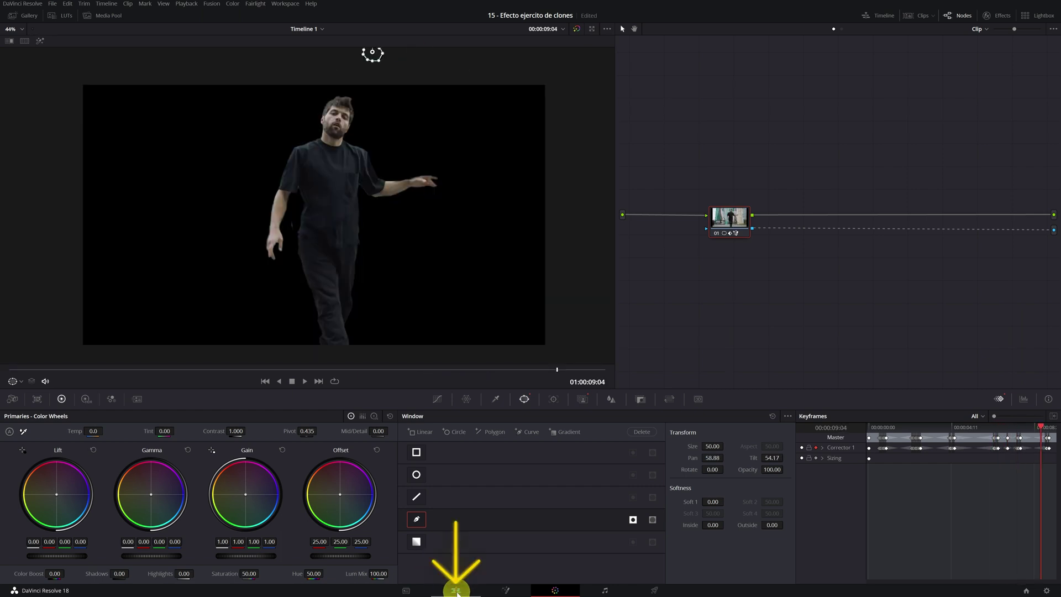
# - Go back to the Edit page, then to the Deliver page's render settings
pyautogui.click(456, 590)
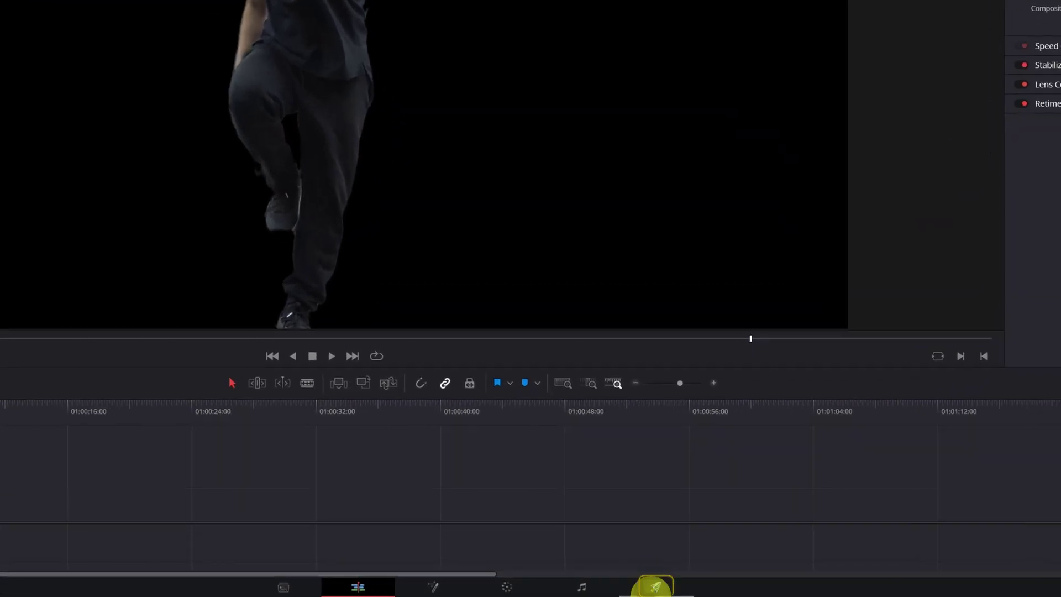
pyautogui.click(655, 586)
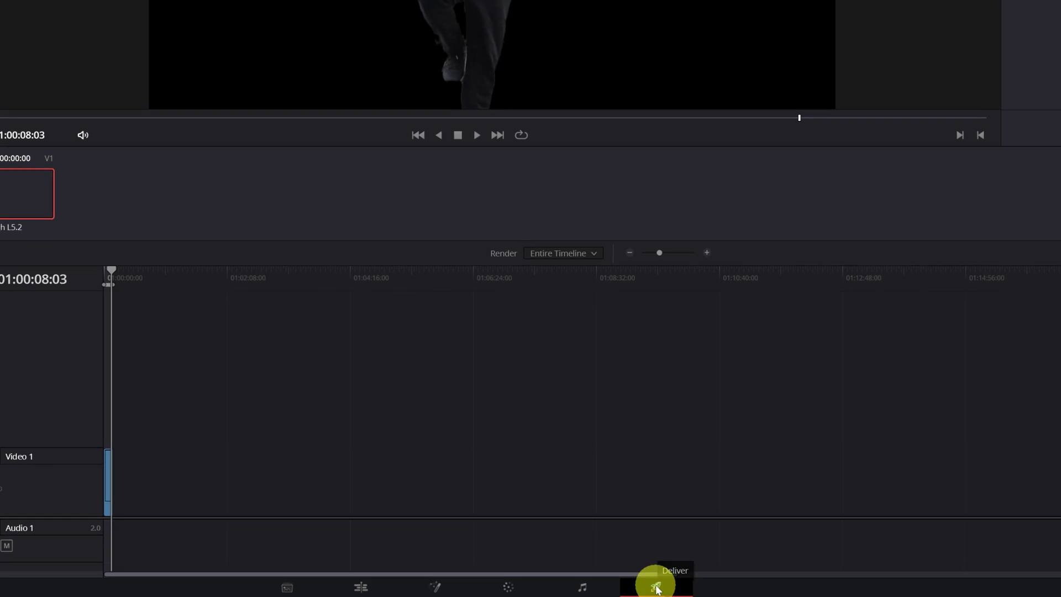
# - Limit the render range to the clip's length and return to the first frame
pyautogui.click(105, 277)
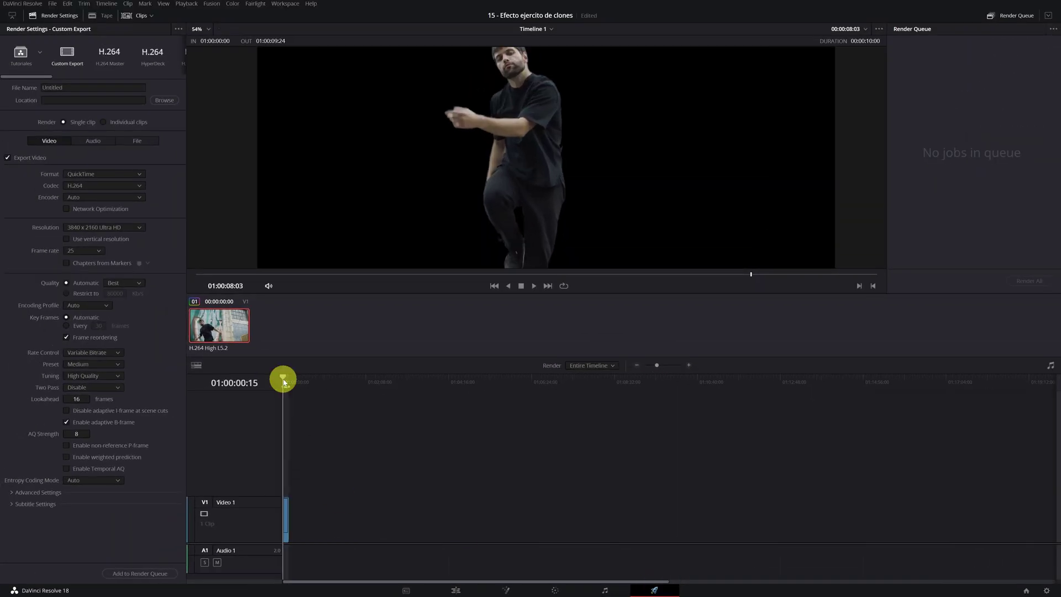
pyautogui.scroll(3, 284, 382)
pyautogui.moveTo(315, 384); pyautogui.dragTo(696, 388)
pyautogui.press('Home')
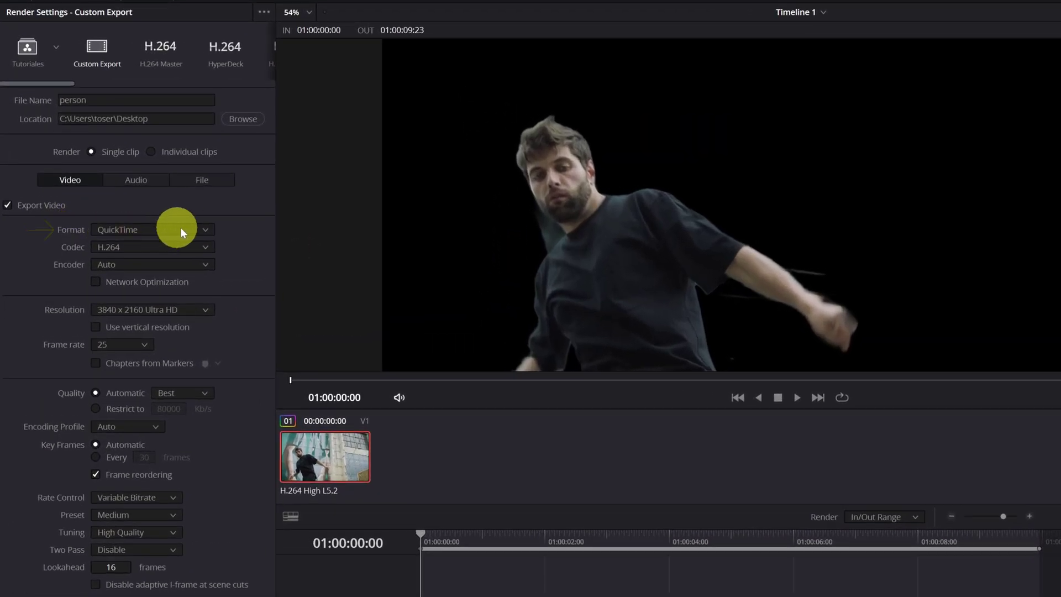
# - Render as QuickTime, GoPro CineForm RGB 16-bit with Export Alpha, via the render queue
pyautogui.click(205, 230)
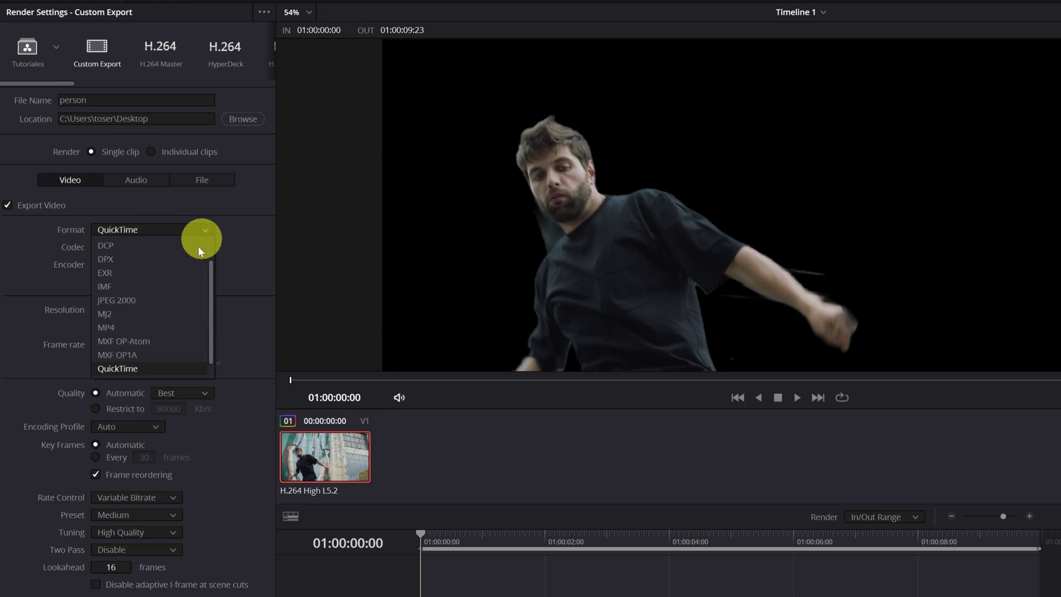
pyautogui.click(136, 369)
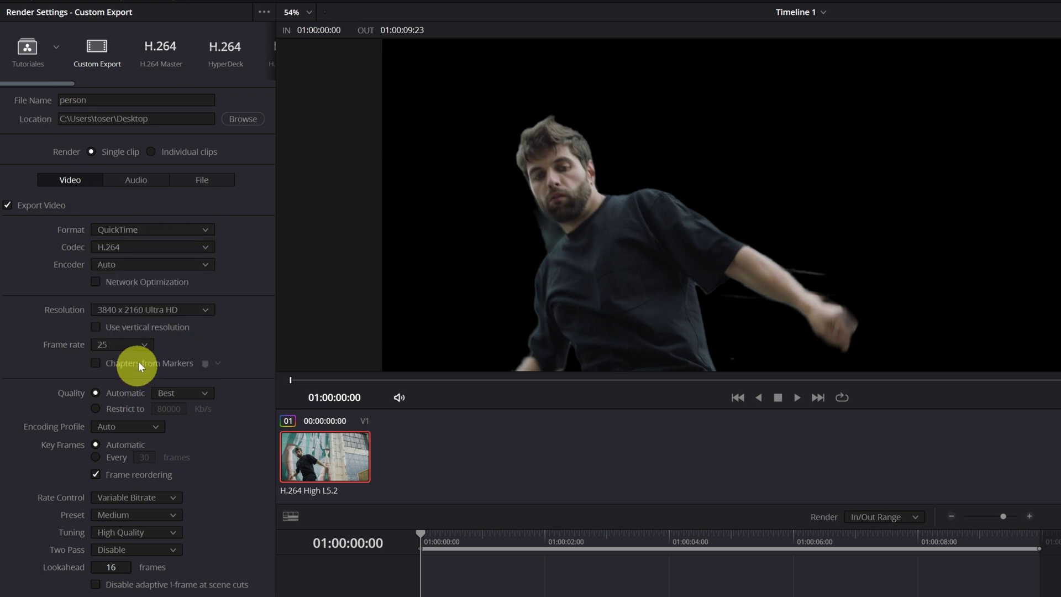
pyautogui.click(206, 247)
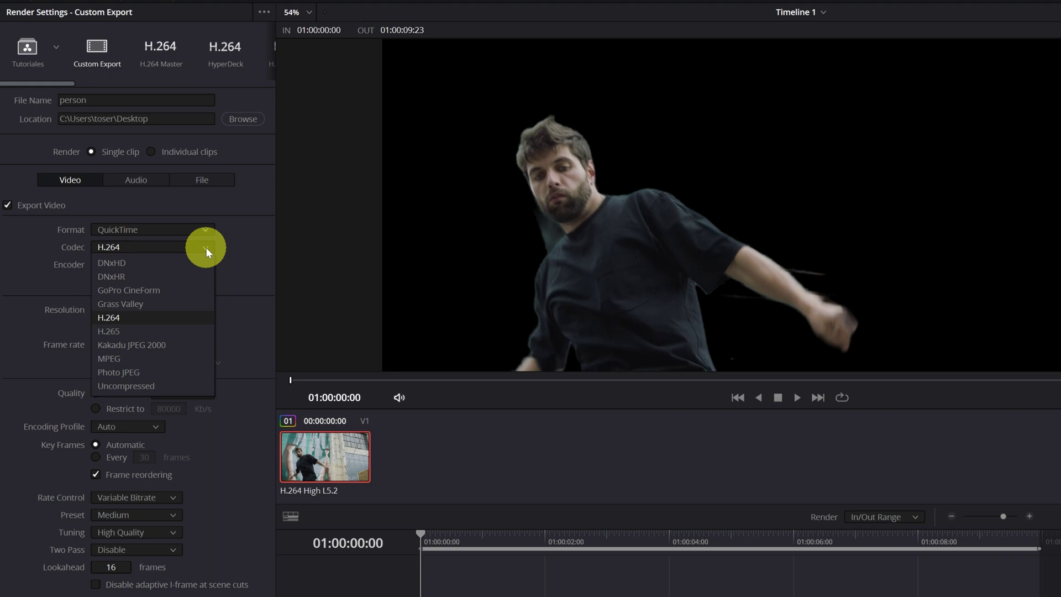
pyautogui.click(151, 291)
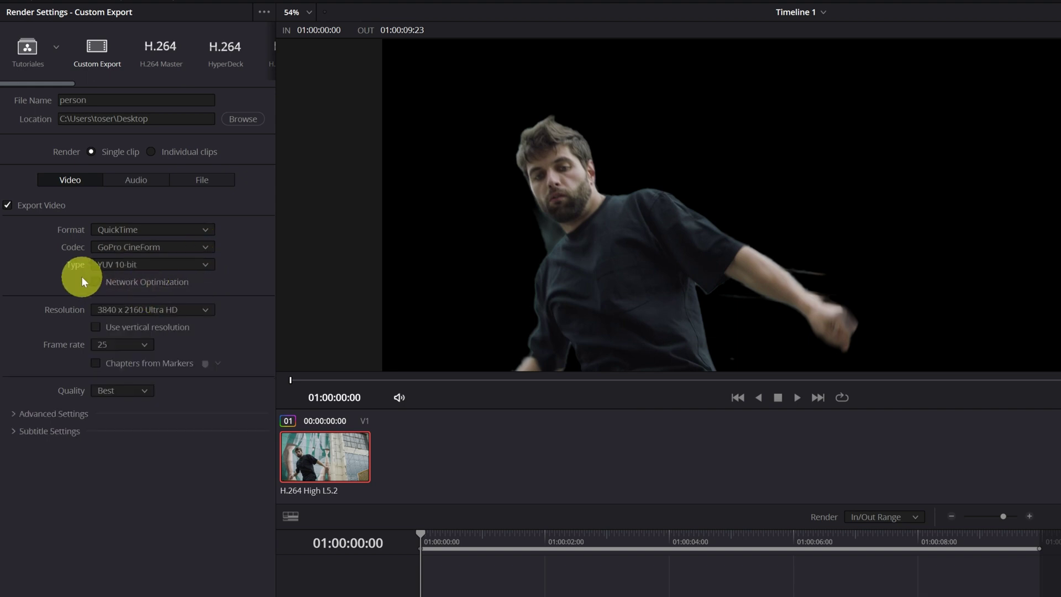
pyautogui.click(201, 263)
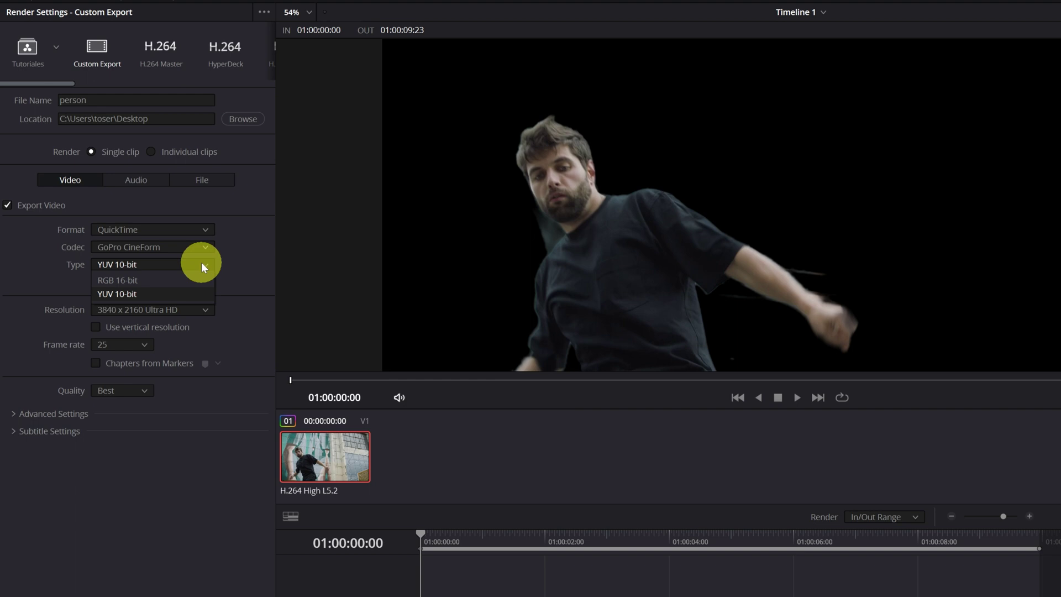
pyautogui.click(124, 279)
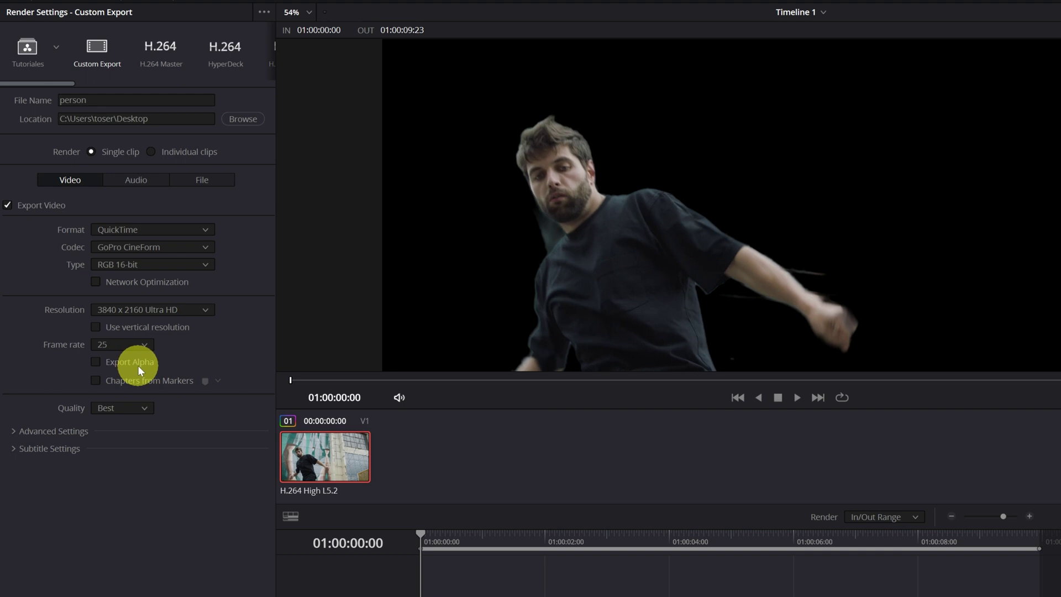
pyautogui.click(96, 363)
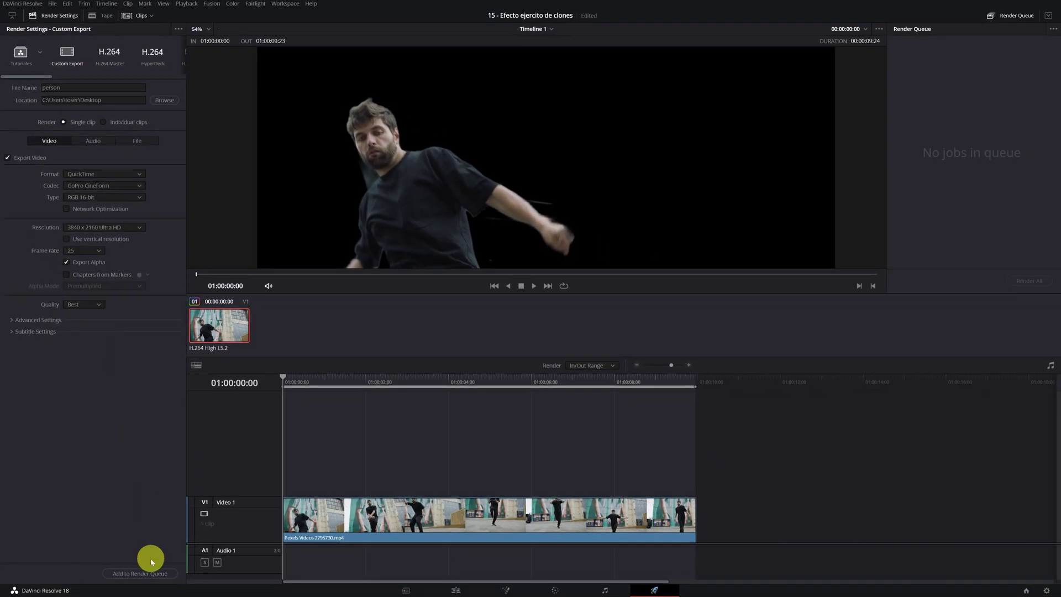
pyautogui.click(140, 574)
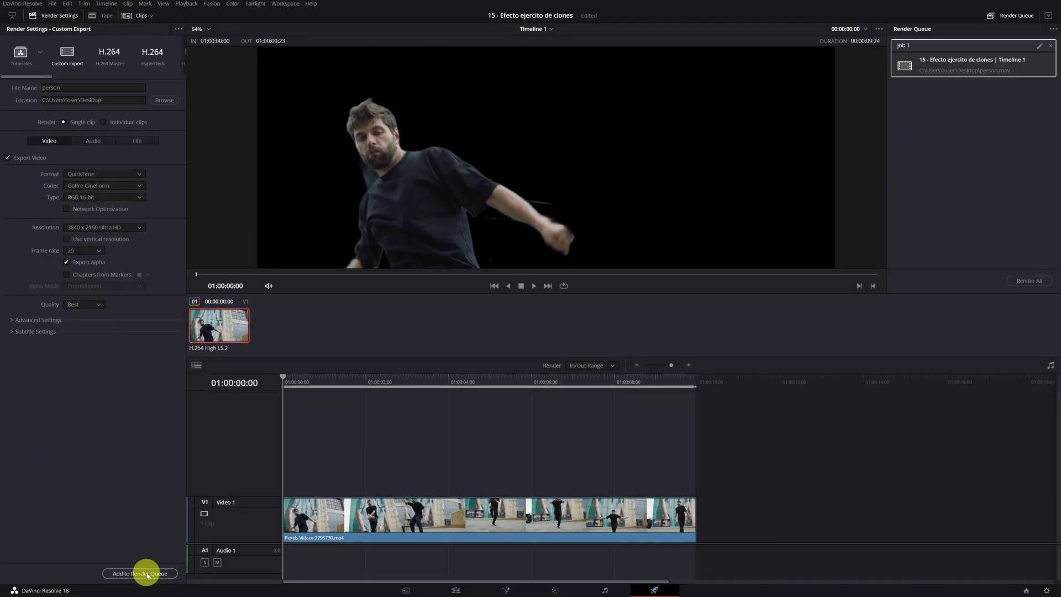
pyautogui.click(1029, 282)
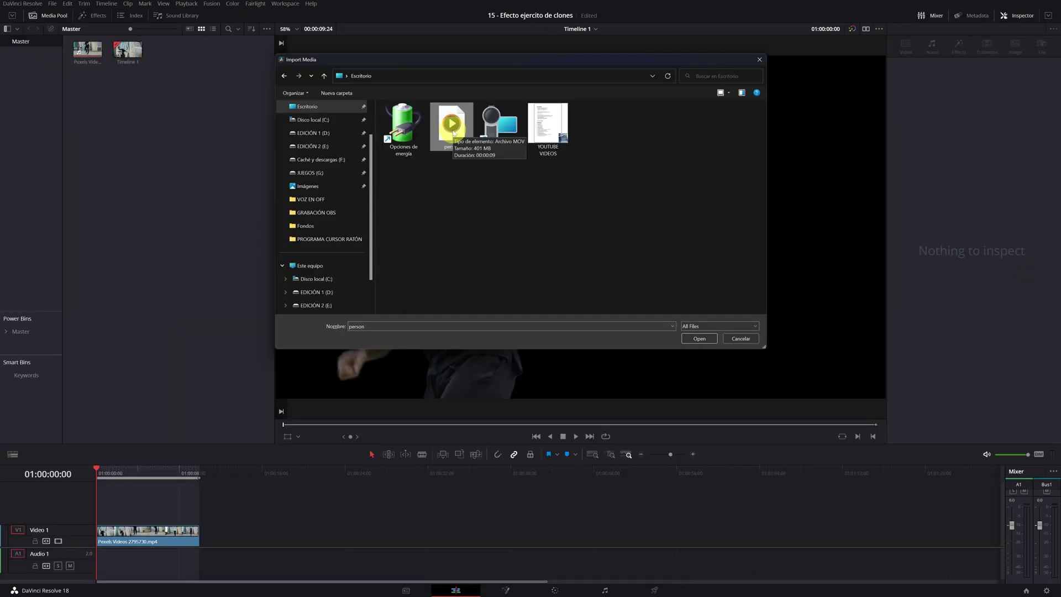
# - Import person.mov and place it on Video 1 after the original clip
pyautogui.click(699, 338)
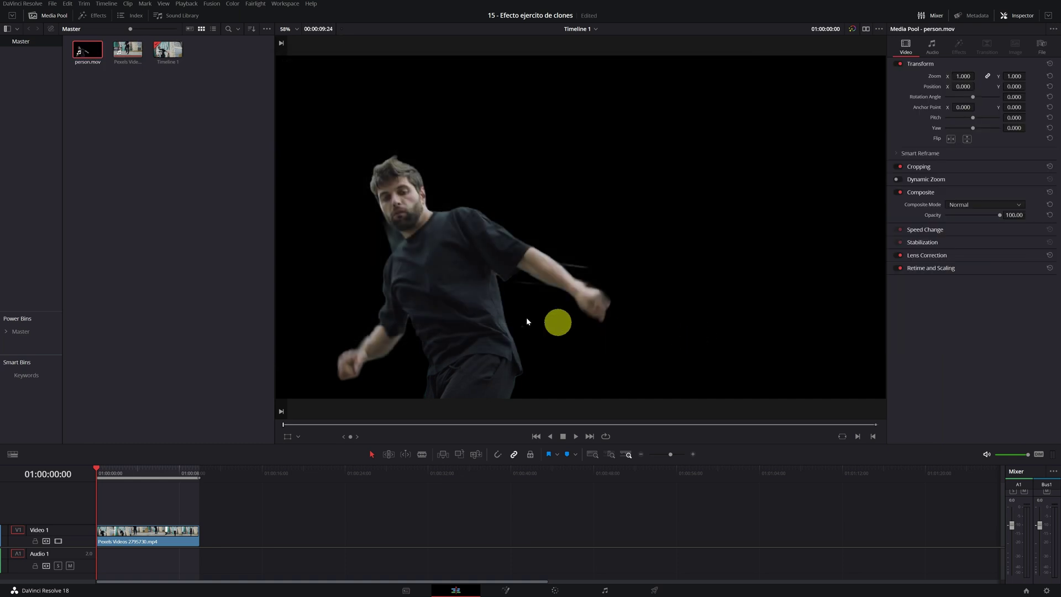
pyautogui.moveTo(86, 46); pyautogui.dragTo(277, 535)
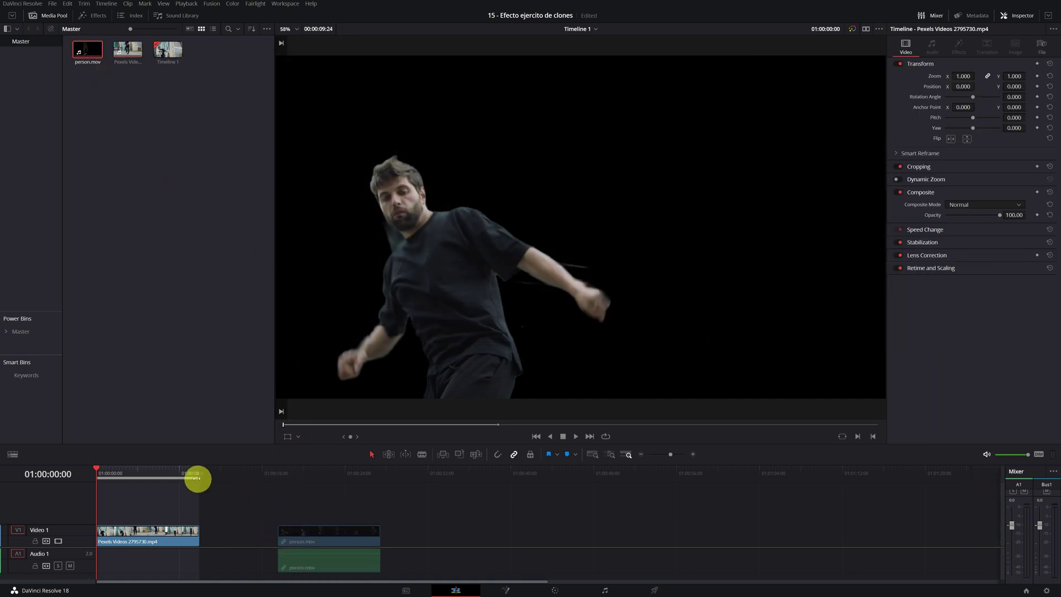
pyautogui.moveTo(197, 478); pyautogui.dragTo(476, 489)
pyautogui.press('Home')
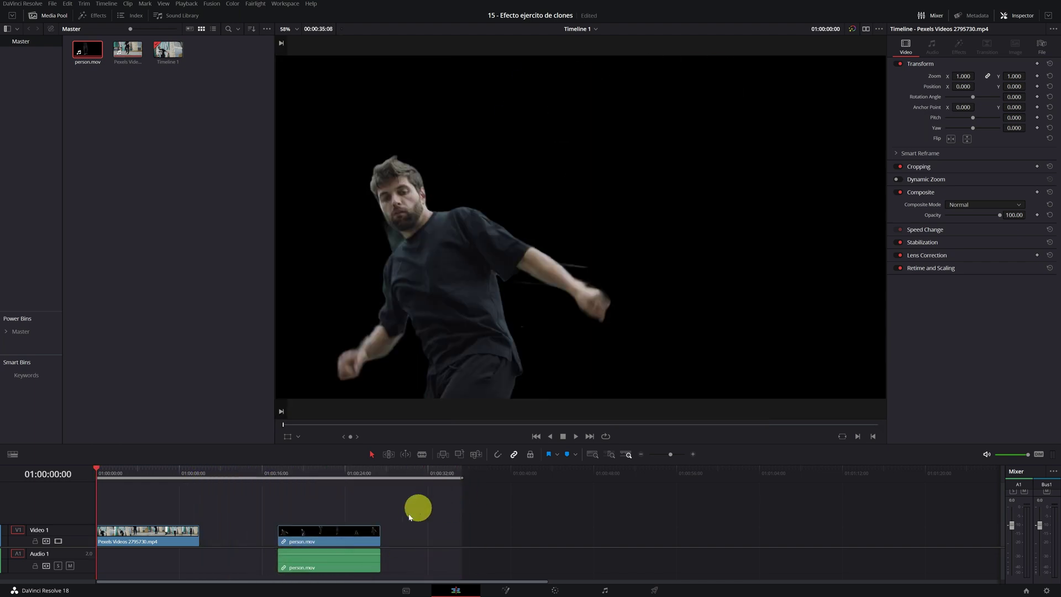
# - Unlink person.mov's audio from its video and delete the audio
pyautogui.click(337, 539)
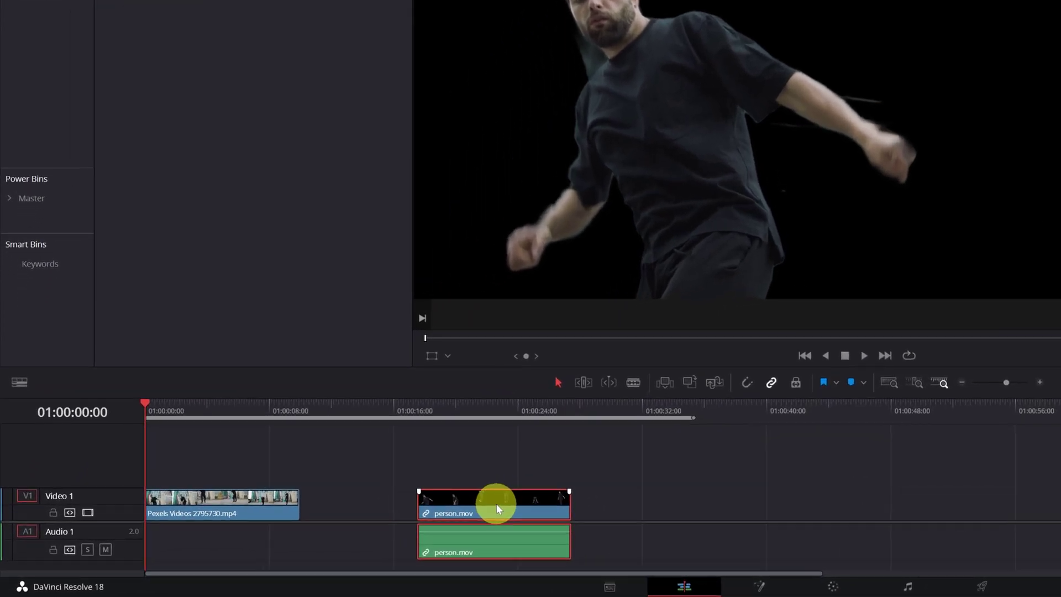
pyautogui.rightClick(331, 537)
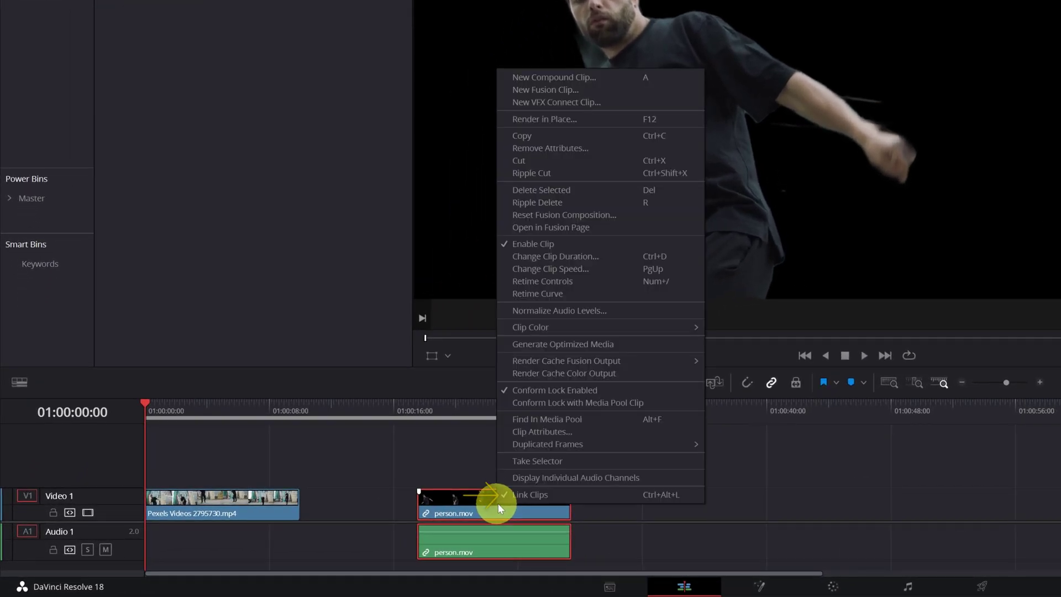
pyautogui.click(521, 493)
pyautogui.click(543, 543)
pyautogui.press('Delete')
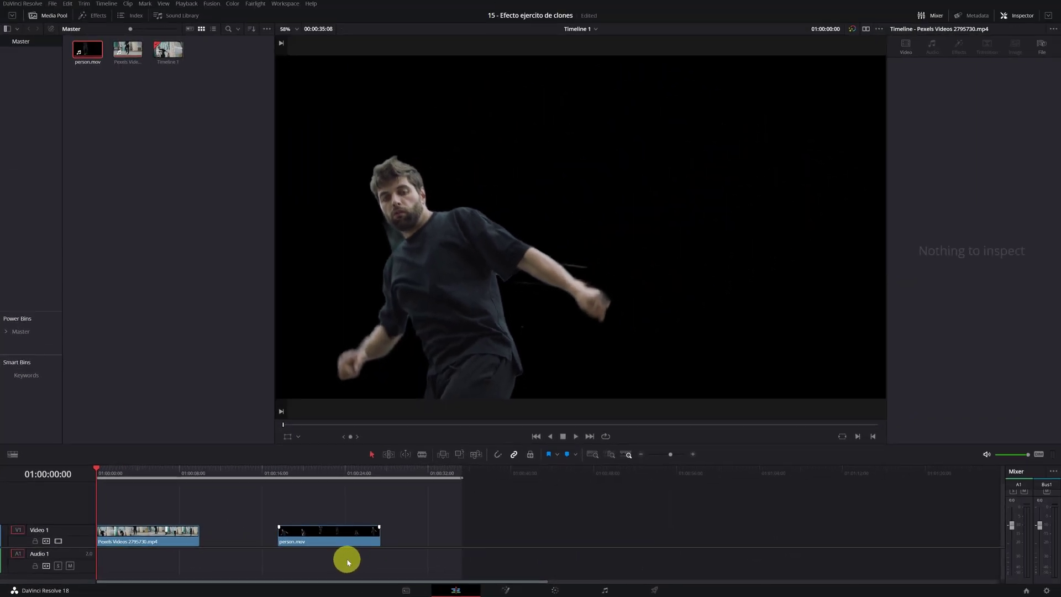
# - Disable the mask node on the original Pexels dancer clip, then return to the Edit page
pyautogui.click(123, 539)
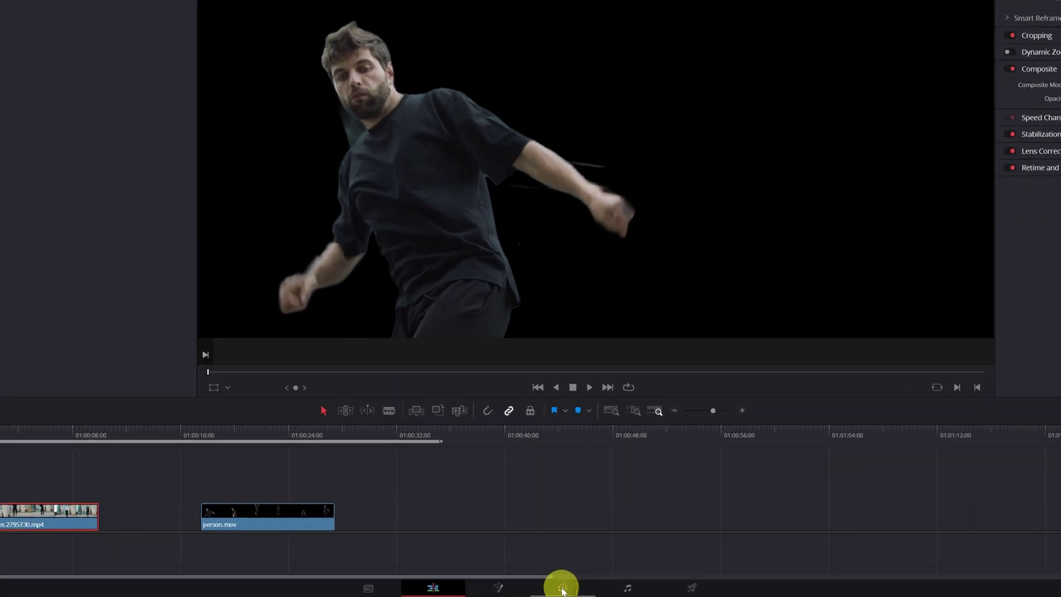
pyautogui.click(555, 590)
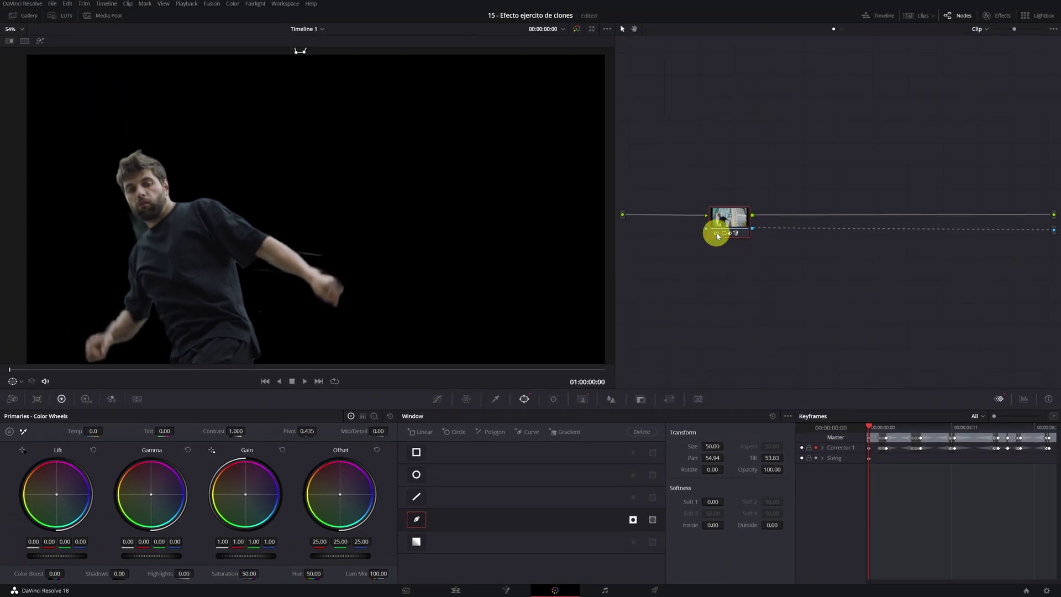
pyautogui.click(719, 230)
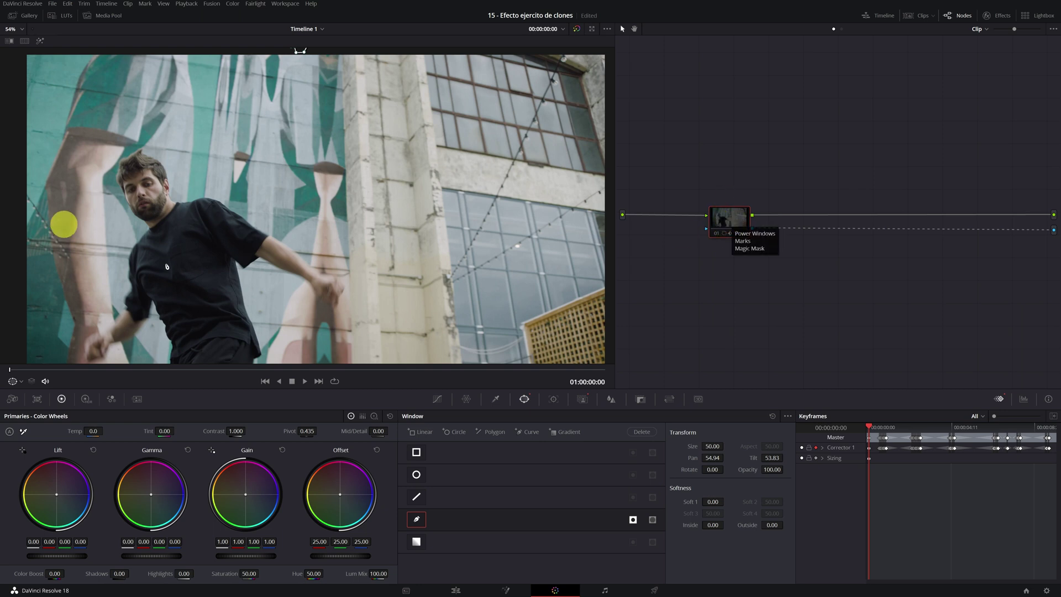
pyautogui.scroll(-2, 237, 166)
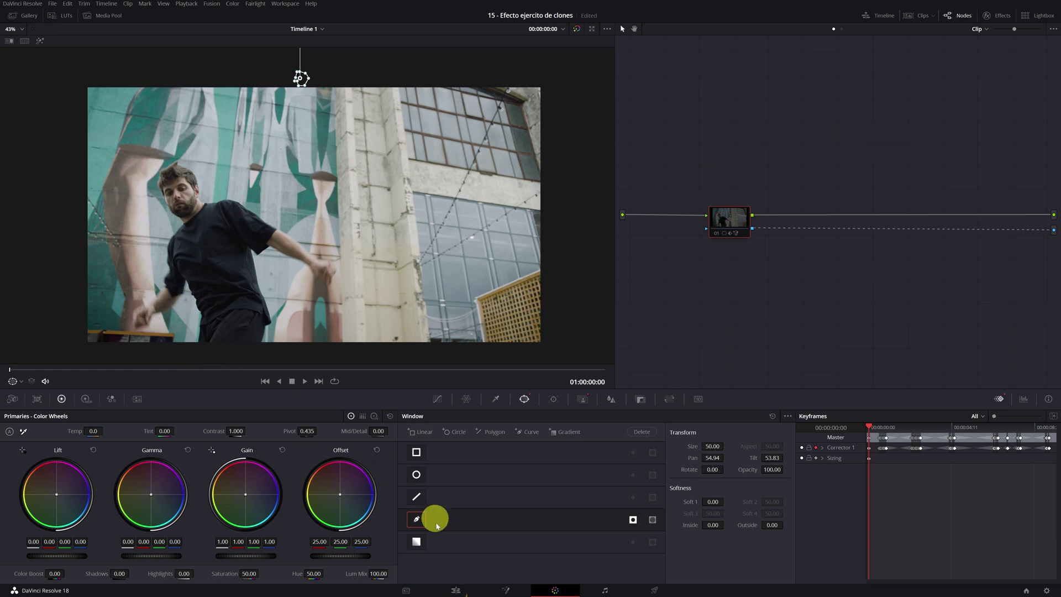
pyautogui.click(452, 589)
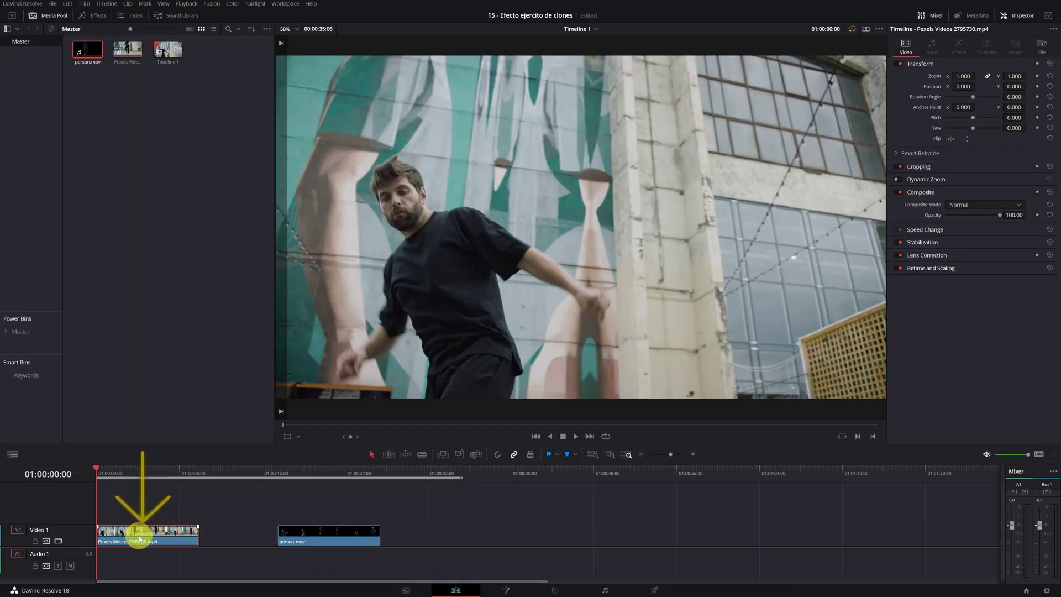
# - Move person.mov onto a new Video 2 track at the start and enlarge the timeline panel
pyautogui.click(325, 529)
pyautogui.moveTo(323, 474); pyautogui.dragTo(362, 474)
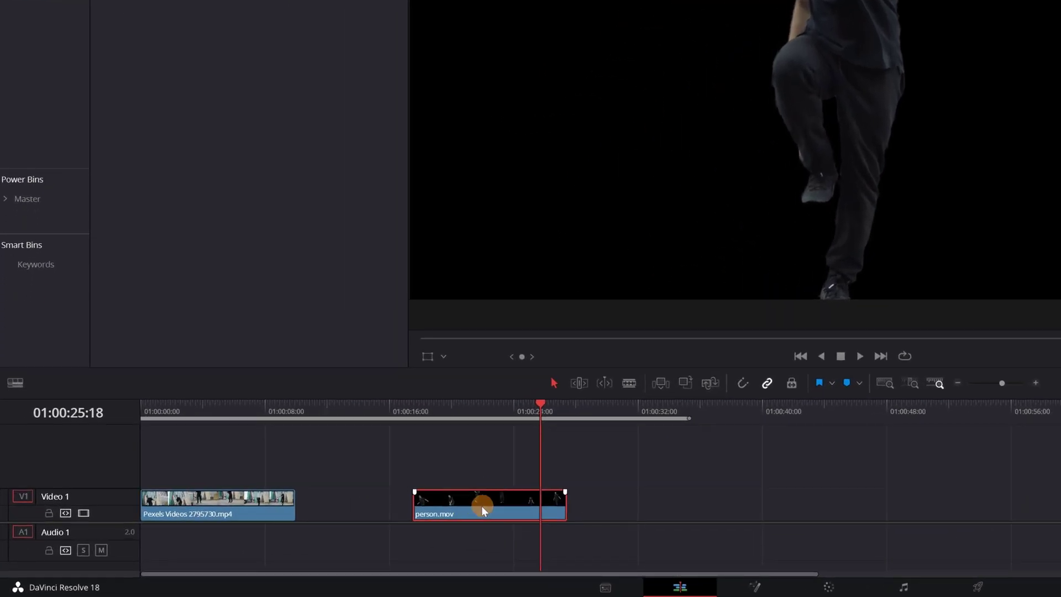
pyautogui.moveTo(482, 506); pyautogui.dragTo(194, 479)
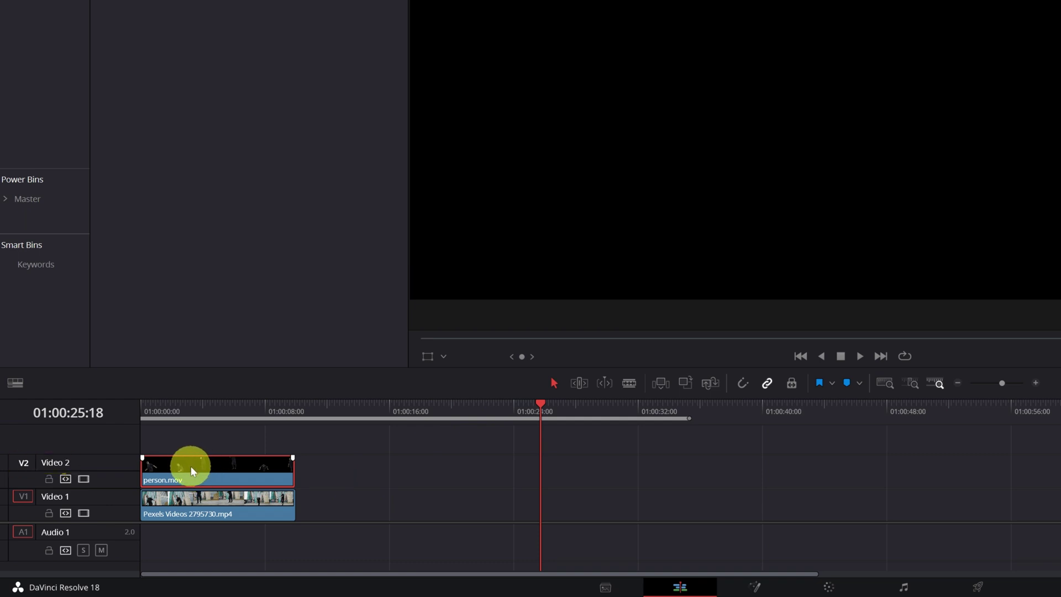
pyautogui.moveTo(217, 376); pyautogui.dragTo(217, 289)
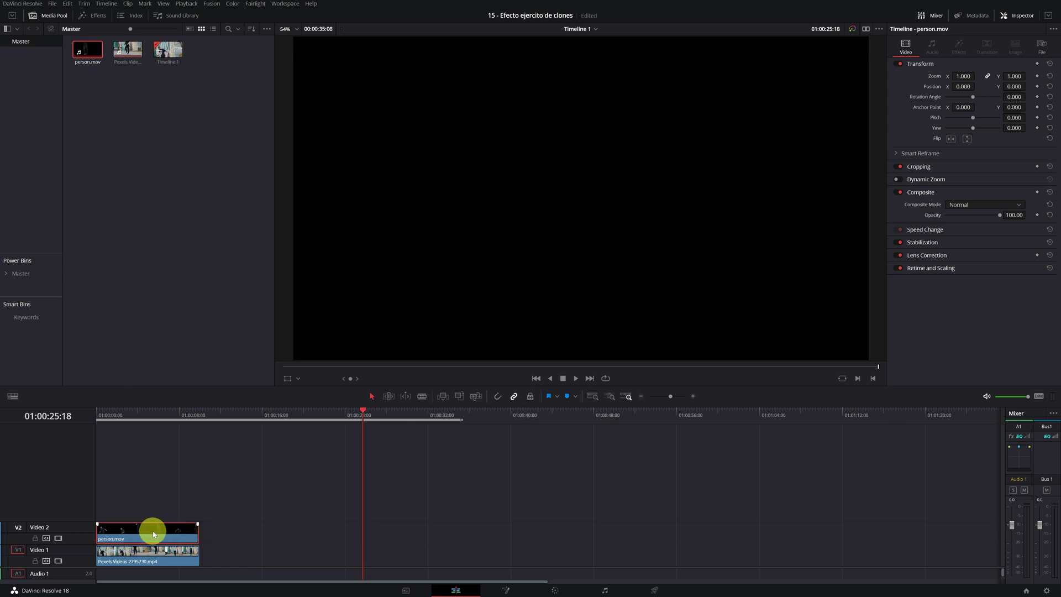
# - Copy person.mov and paste additional copies along Video 2
pyautogui.rightClick(153, 533)
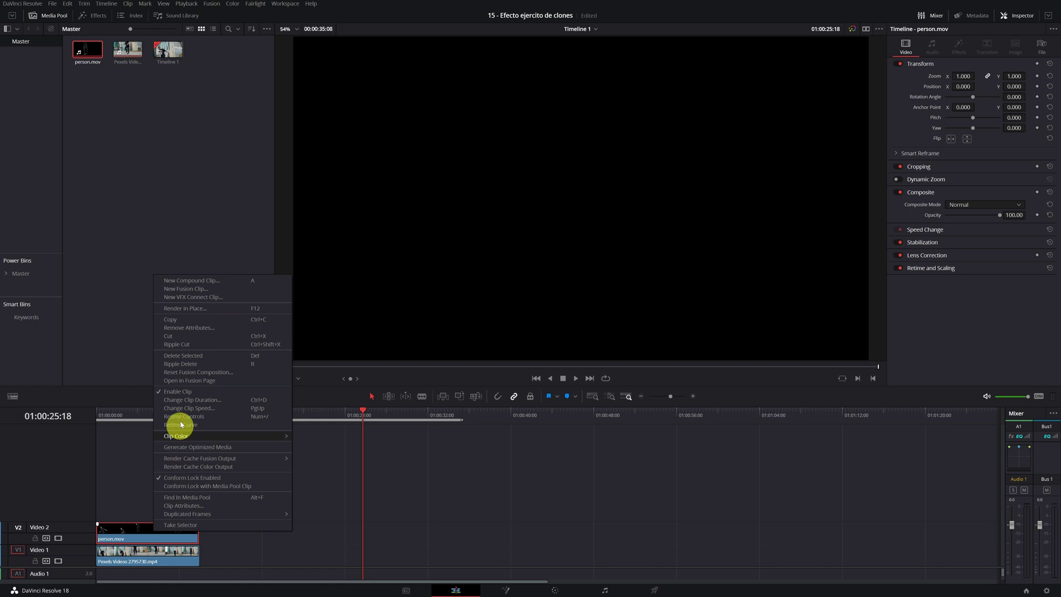
pyautogui.click(186, 324)
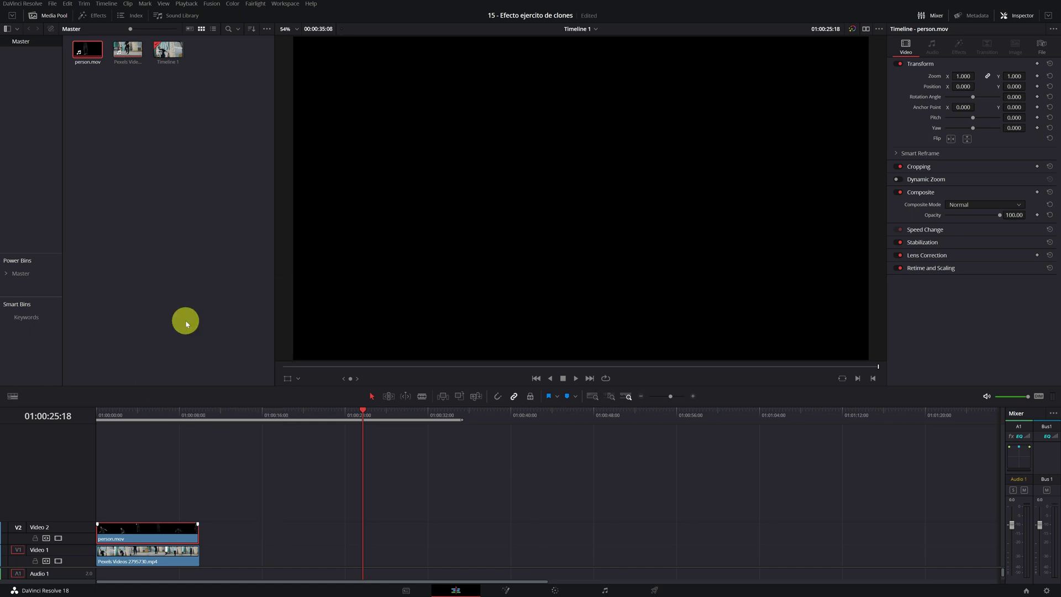
pyautogui.click(233, 419)
pyautogui.hotkey('ctrl', 'v')
pyautogui.hotkey('ctrl', 'v')
pyautogui.hotkey('ctrl', 'v')
pyautogui.hotkey('ctrl', 'v')
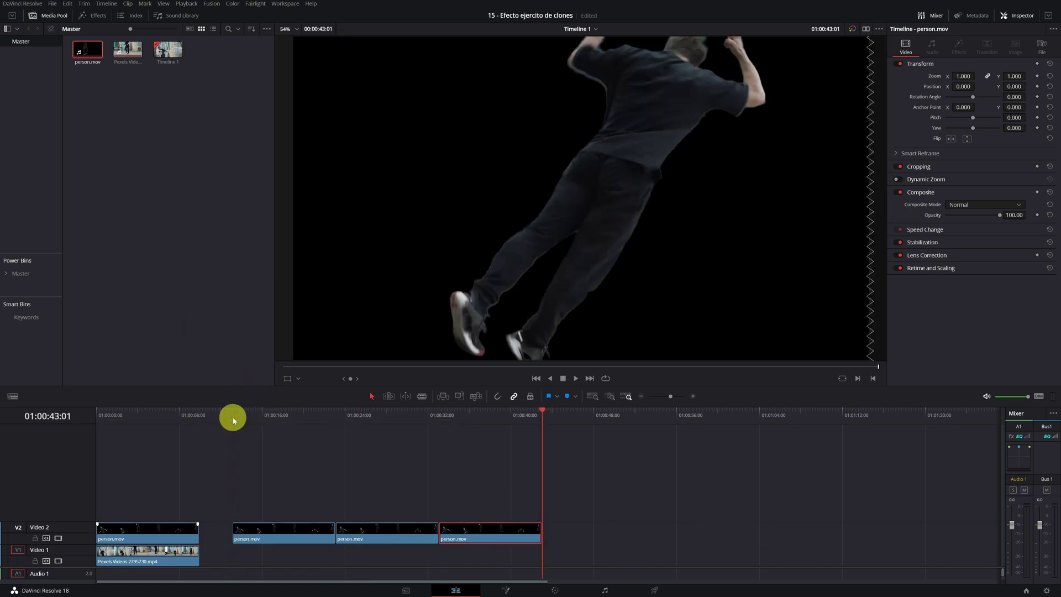
pyautogui.hotkey('ctrl', 'v')
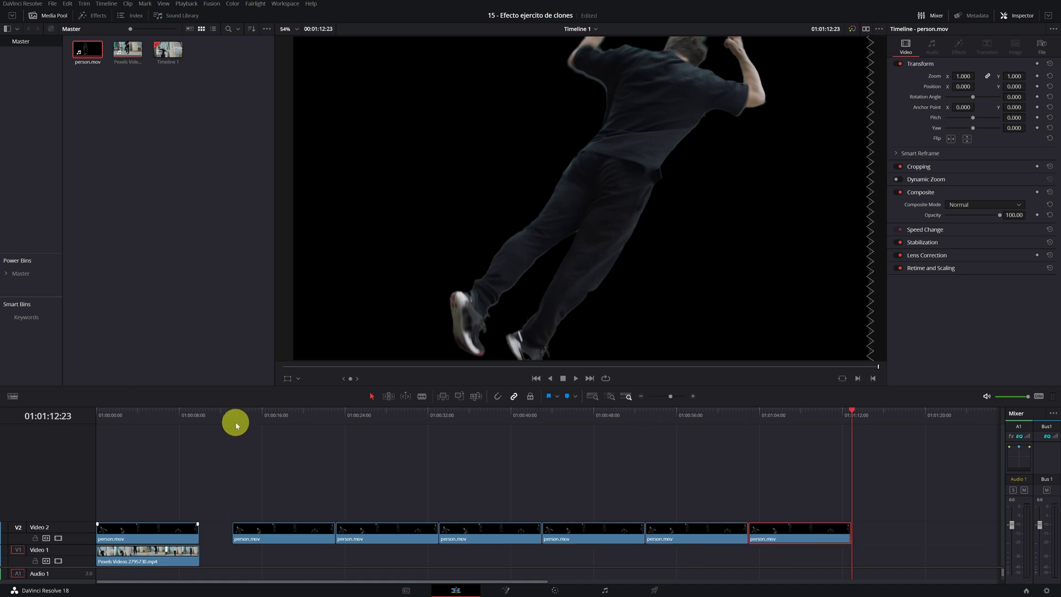
pyautogui.click(266, 422)
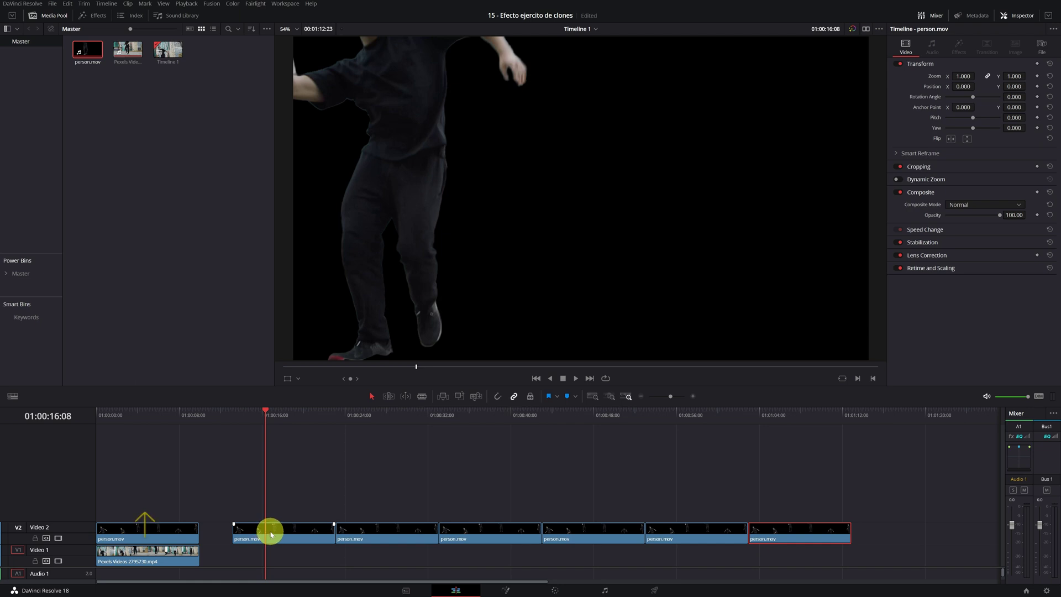
# - Stack six copies at the timeline start, each on a new track up to V8
pyautogui.moveTo(270, 533); pyautogui.dragTo(135, 509)
pyautogui.moveTo(363, 526); pyautogui.dragTo(123, 484)
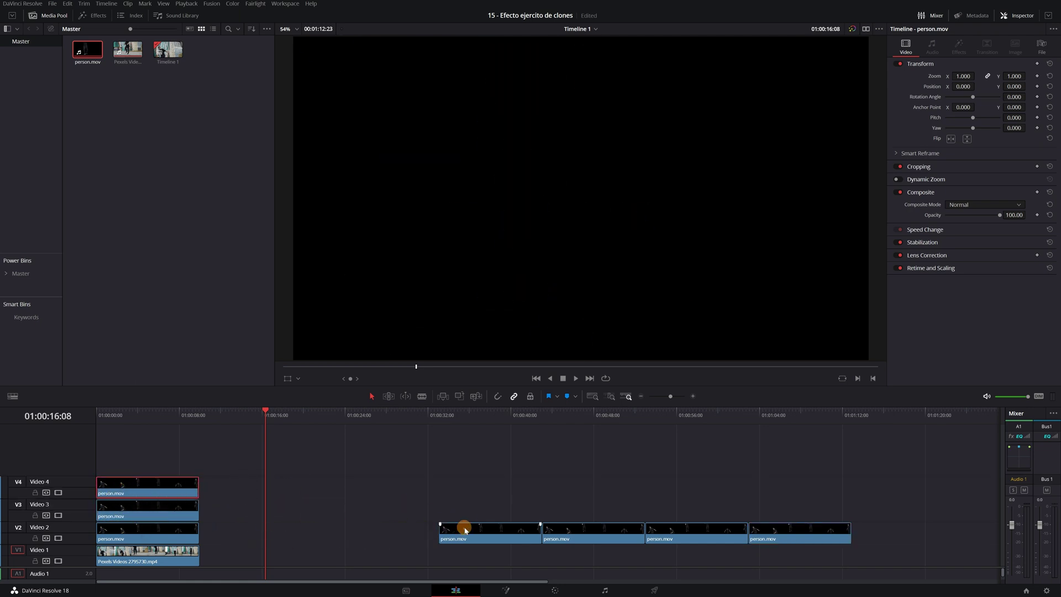
pyautogui.moveTo(464, 530); pyautogui.dragTo(122, 467)
pyautogui.moveTo(548, 529); pyautogui.dragTo(114, 440)
pyautogui.moveTo(677, 530); pyautogui.dragTo(130, 436)
pyautogui.moveTo(779, 534); pyautogui.dragTo(129, 429)
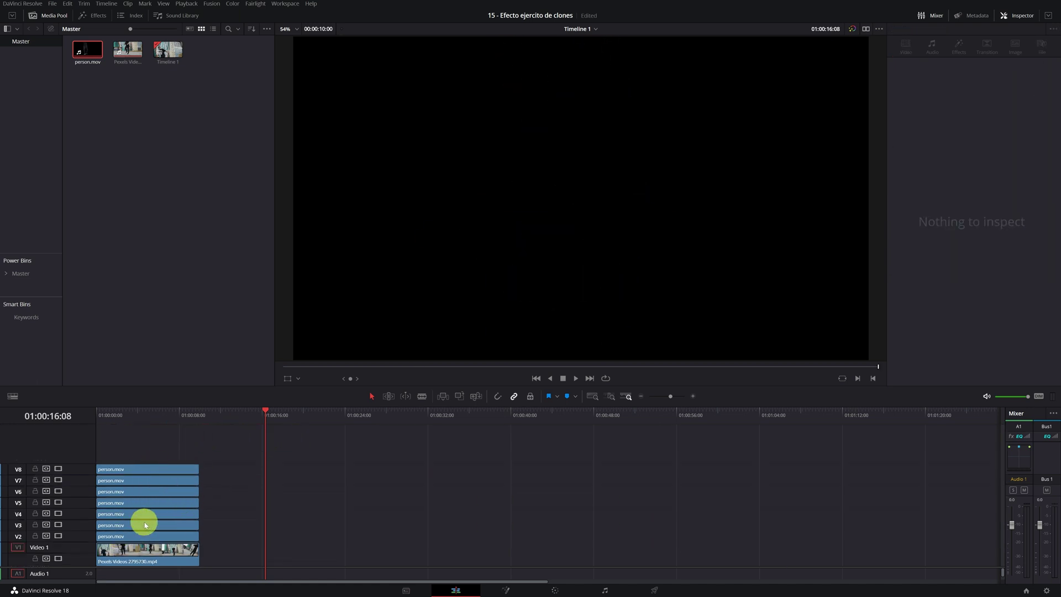
# - Make the V8 track taller and park the playhead on the very first frame
pyautogui.click(132, 471)
pyautogui.moveTo(80, 463); pyautogui.dragTo(81, 441)
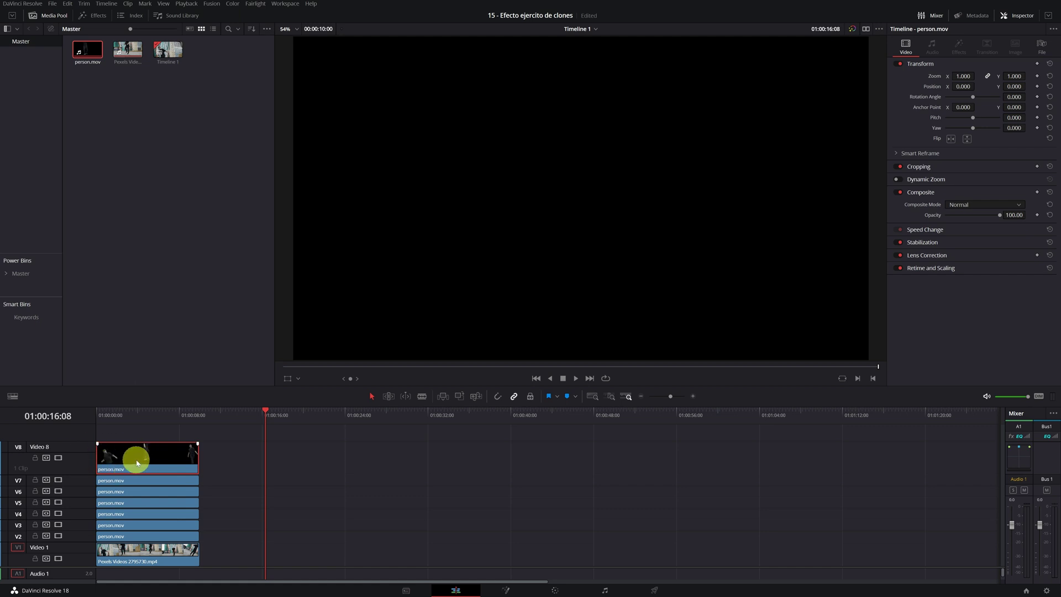
pyautogui.moveTo(138, 415)
pyautogui.mouseDown()
pyautogui.moveTo(118, 415)
pyautogui.moveTo(179, 415)
pyautogui.mouseUp()
pyautogui.click(511, 150)
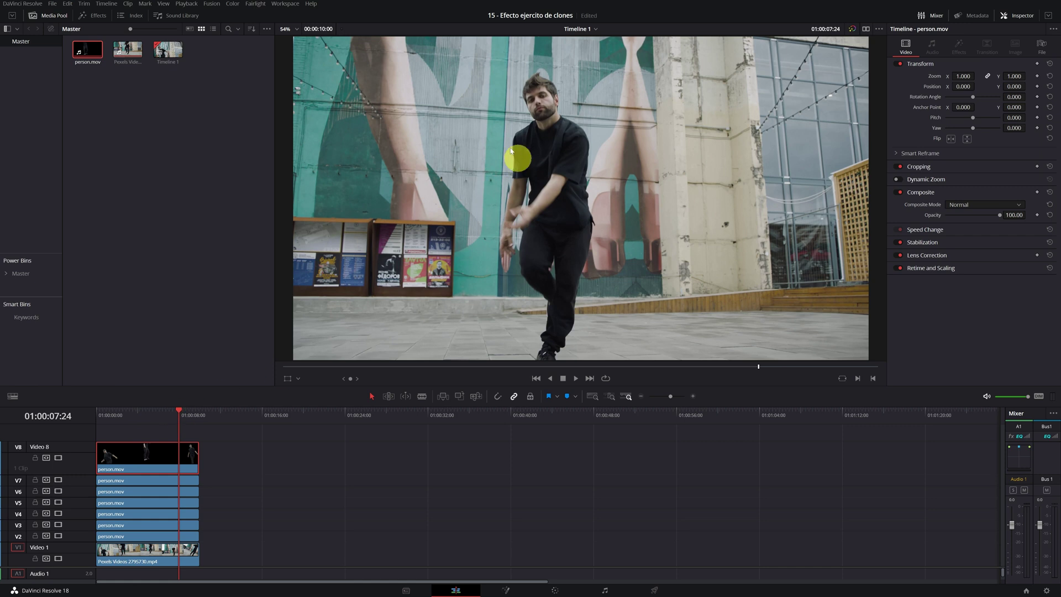
pyautogui.moveTo(103, 415); pyautogui.dragTo(98, 422)
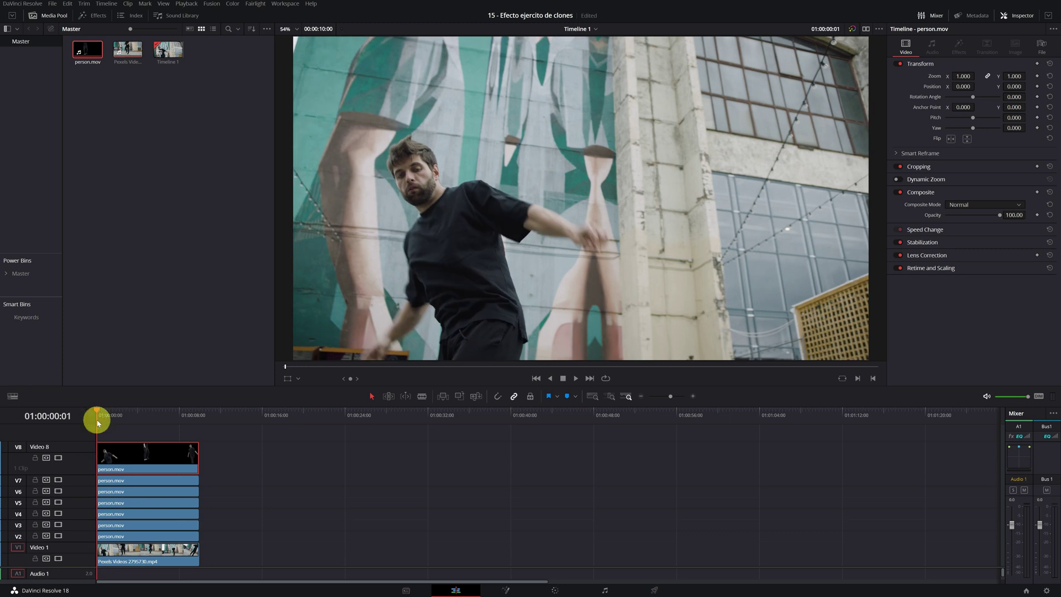
pyautogui.moveTo(208, 512); pyautogui.dragTo(189, 531)
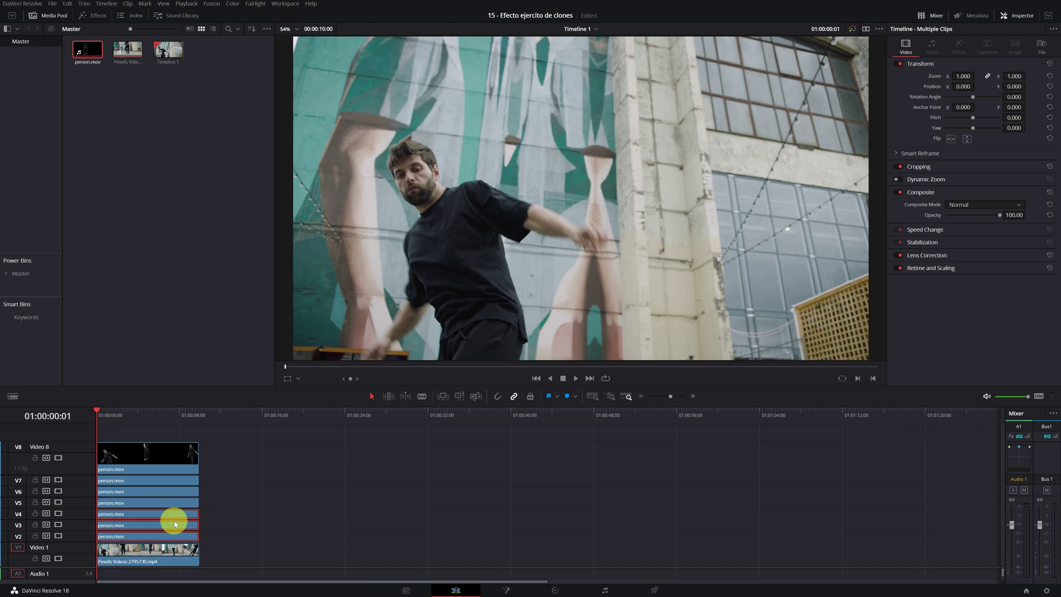
pyautogui.click(202, 521)
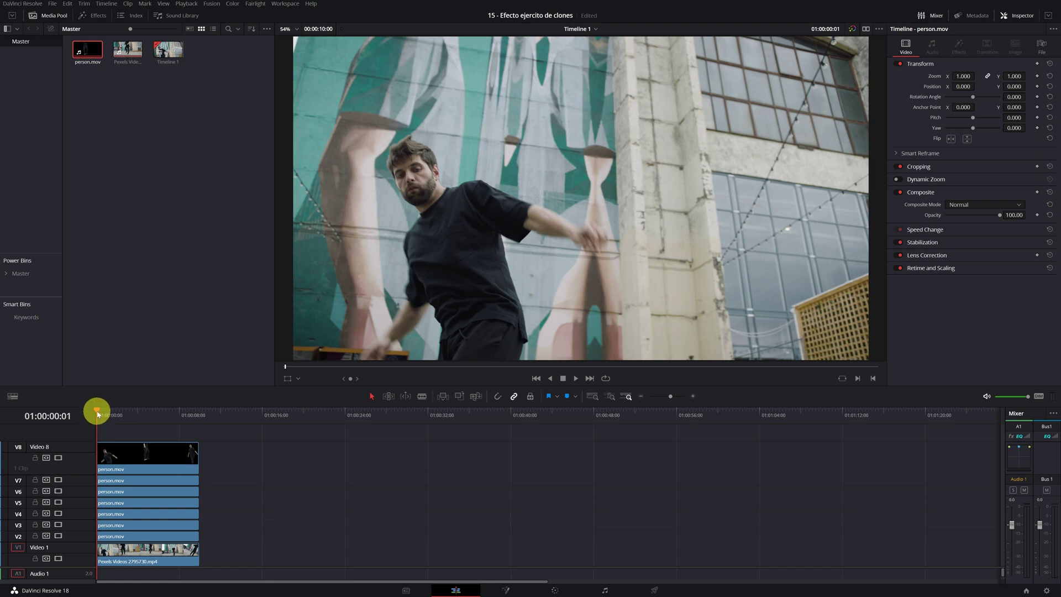
pyautogui.moveTo(97, 413); pyautogui.dragTo(96, 418)
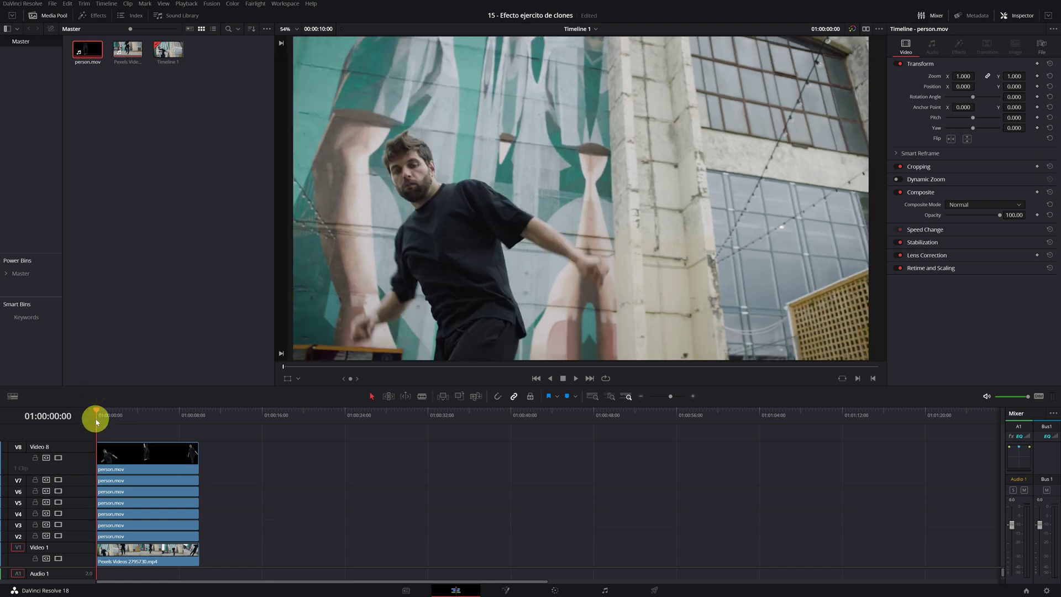
# - Add a Position keyframe to the V2, V3 and V4 copies at the start
pyautogui.click(129, 538)
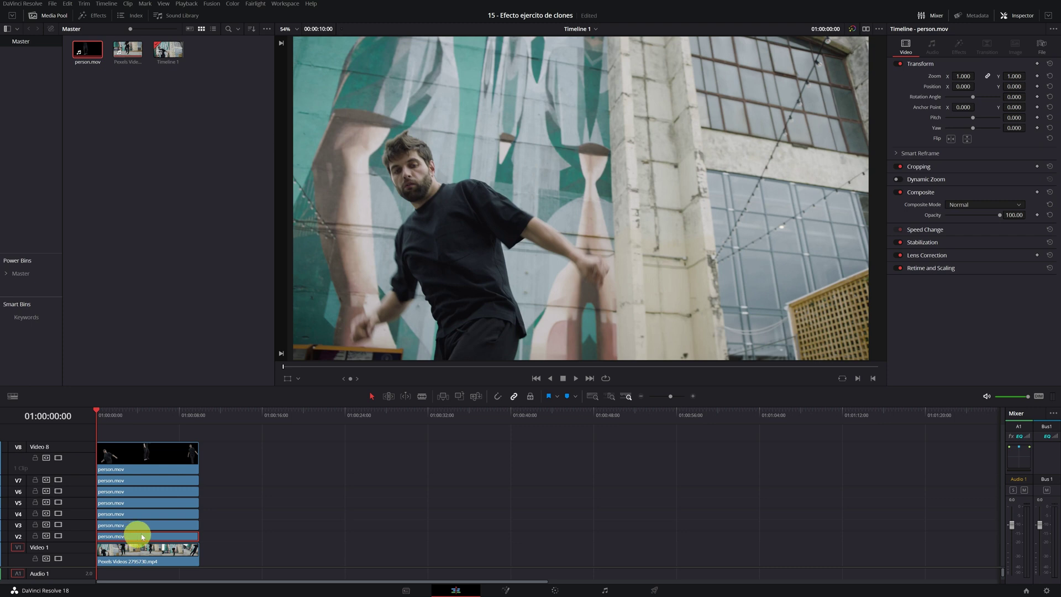
pyautogui.click(1038, 87)
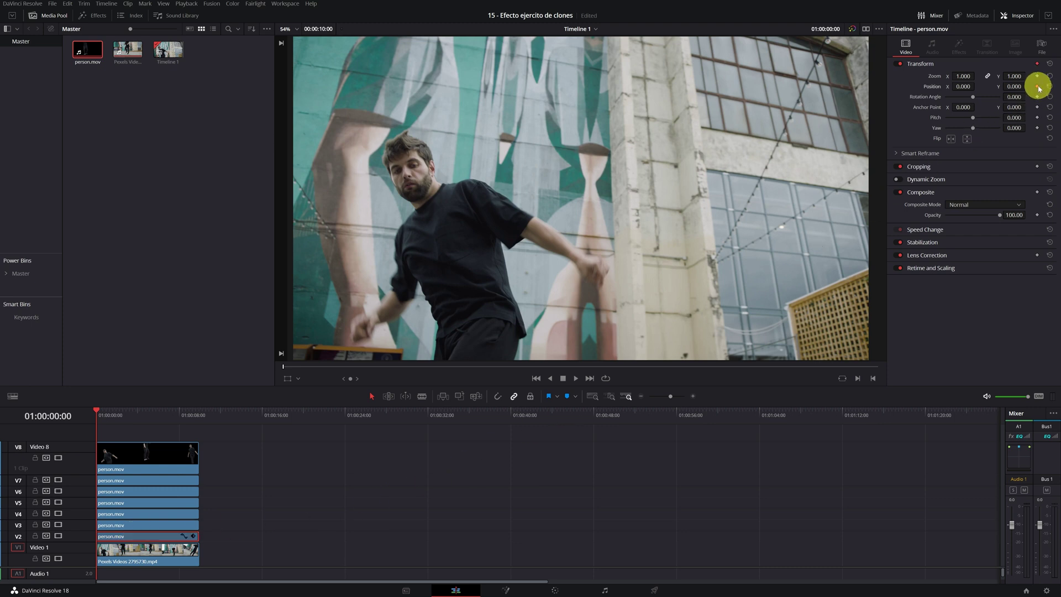
pyautogui.click(124, 524)
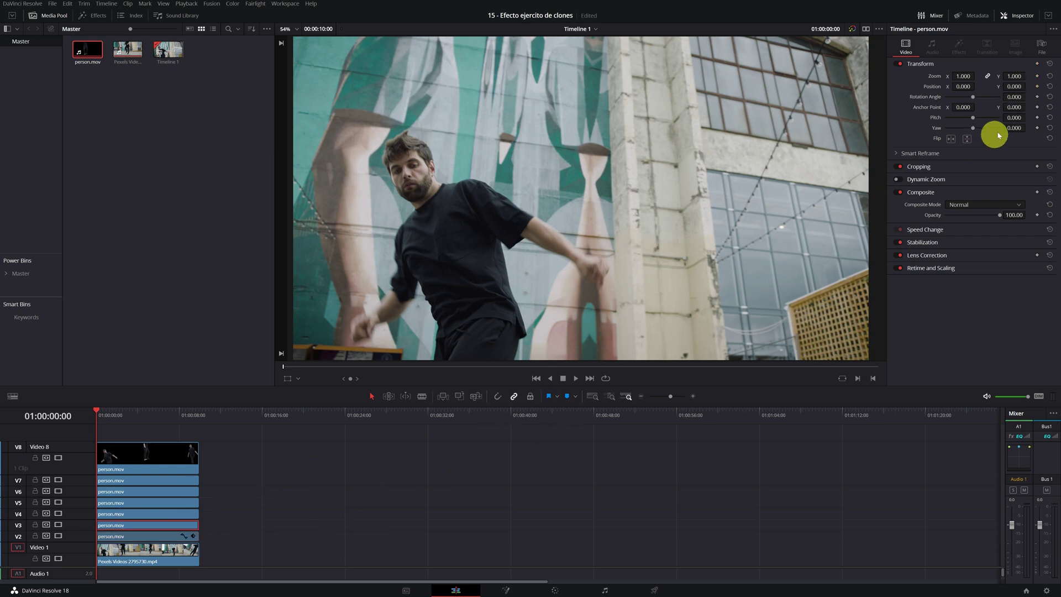
pyautogui.click(1036, 86)
pyautogui.click(131, 514)
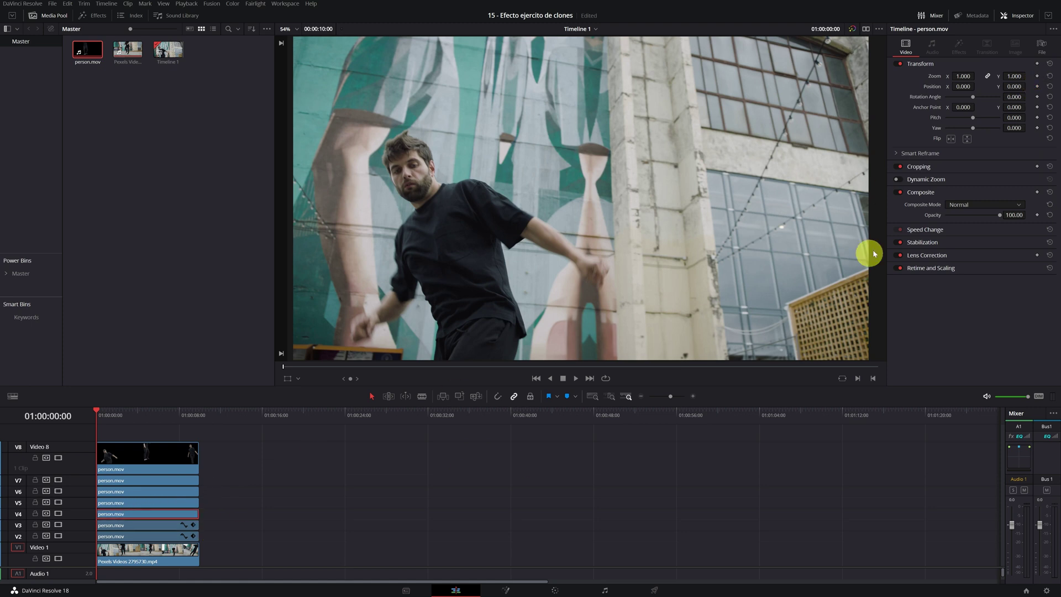
pyautogui.click(1037, 86)
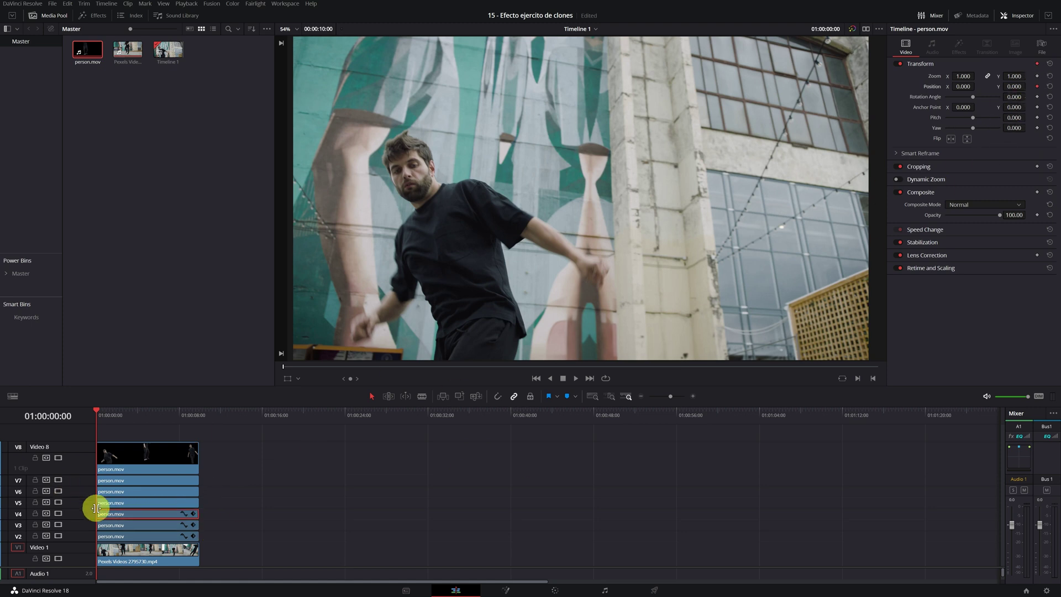
pyautogui.click(99, 414)
# - At about 1 s, set Position X to -507 (V4), -995 (V3), about -1537 (V2), then play back
pyautogui.moveTo(98, 414); pyautogui.dragTo(109, 421)
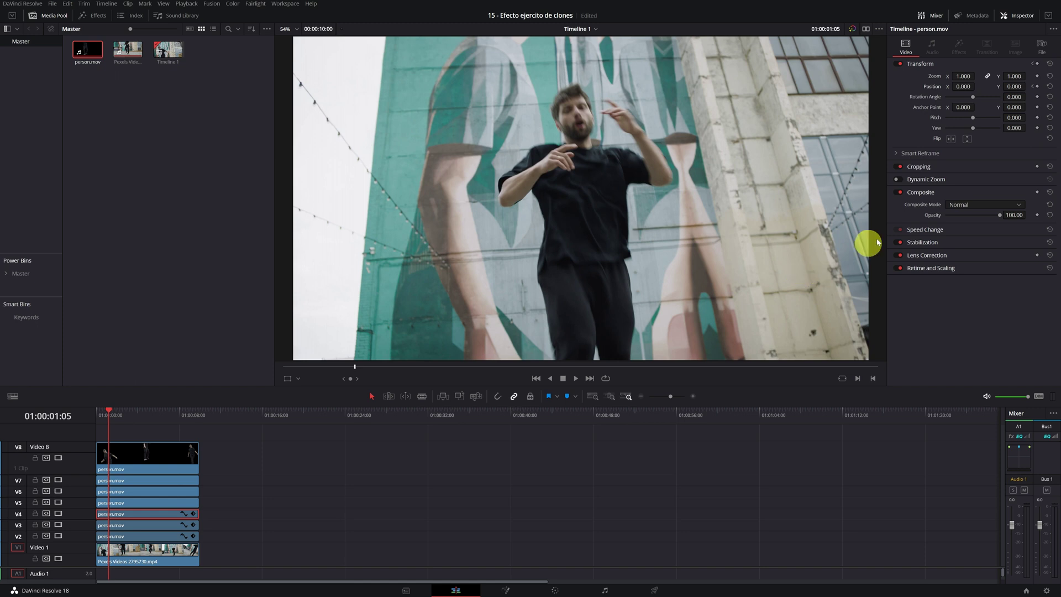
pyautogui.moveTo(963, 86); pyautogui.dragTo(759, 104)
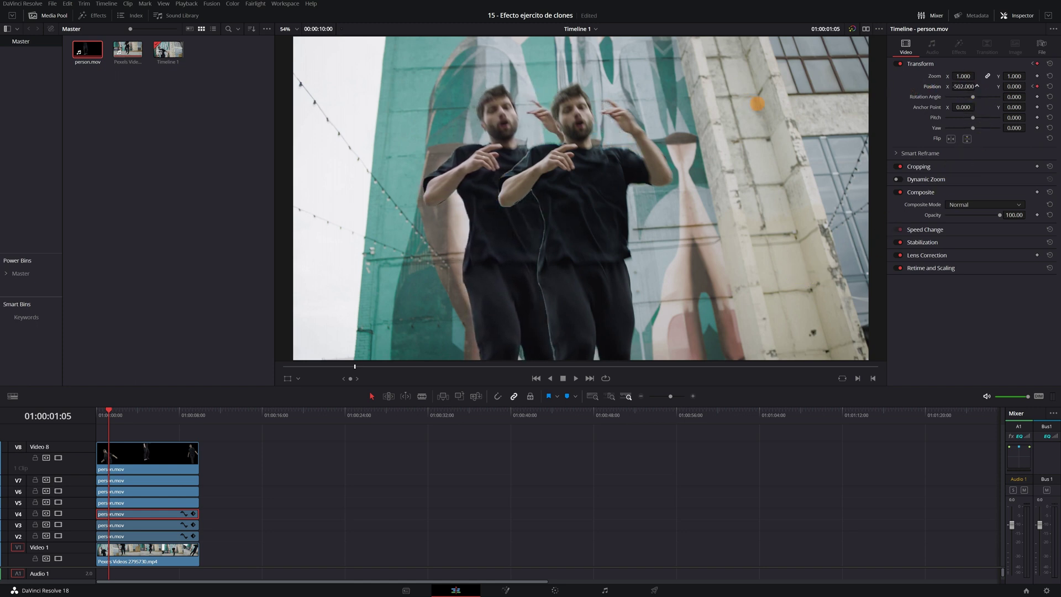
pyautogui.click(134, 525)
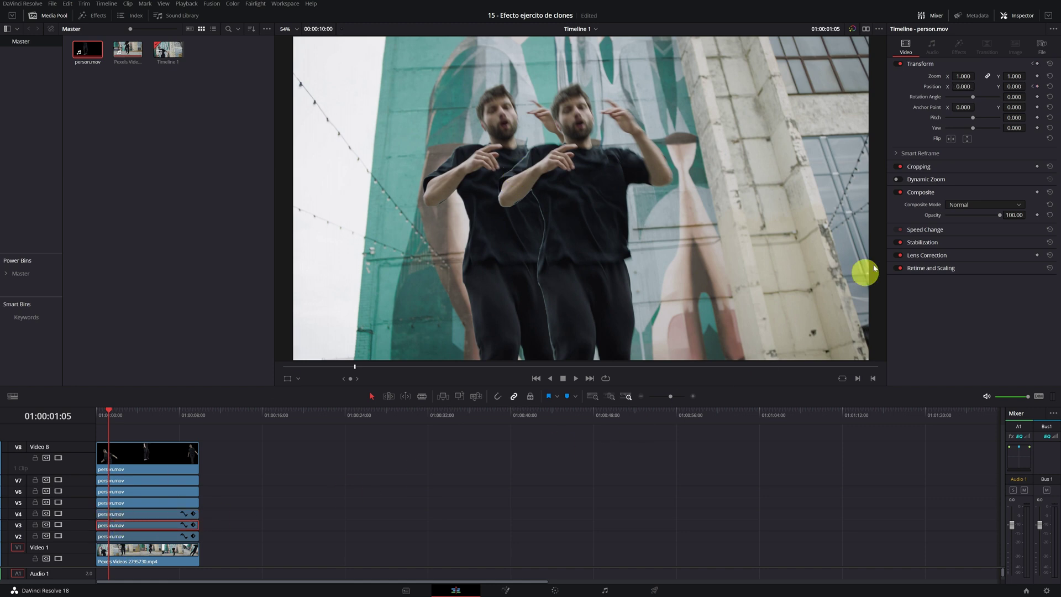
pyautogui.moveTo(949, 86); pyautogui.dragTo(963, 96)
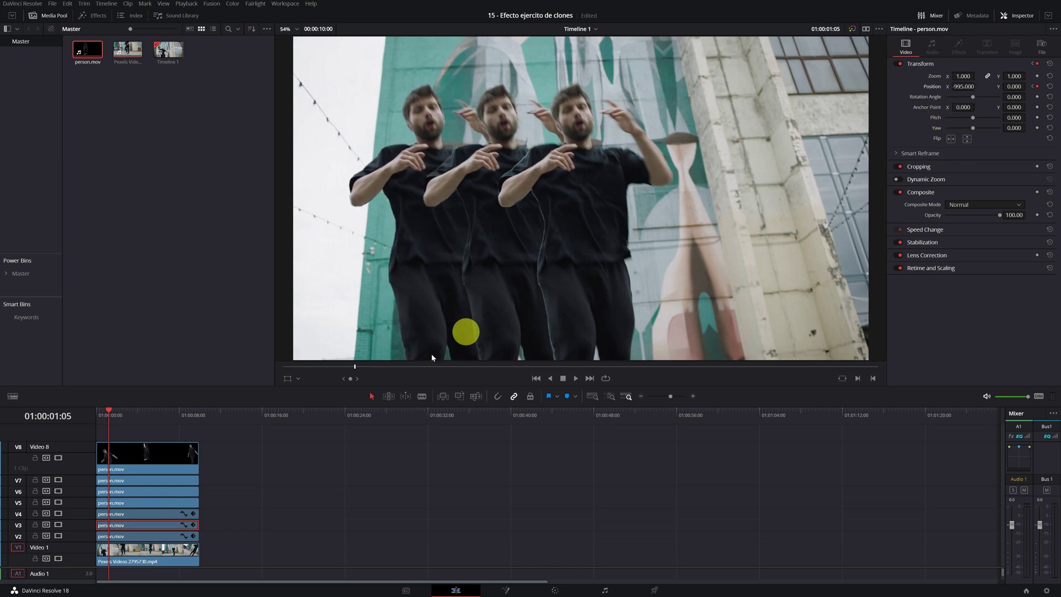
pyautogui.click(138, 535)
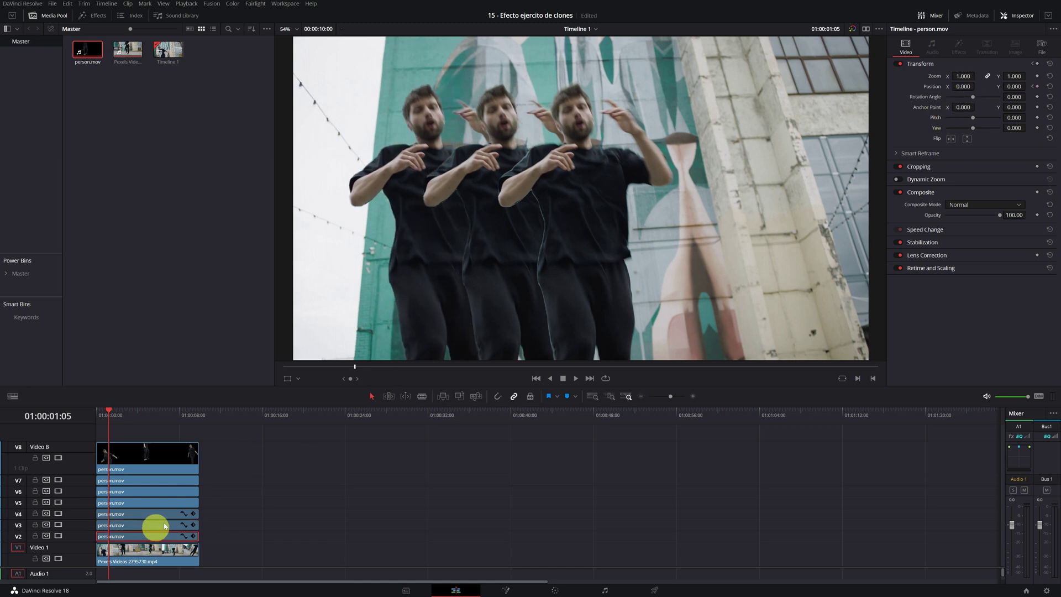
pyautogui.moveTo(955, 88); pyautogui.dragTo(327, 151)
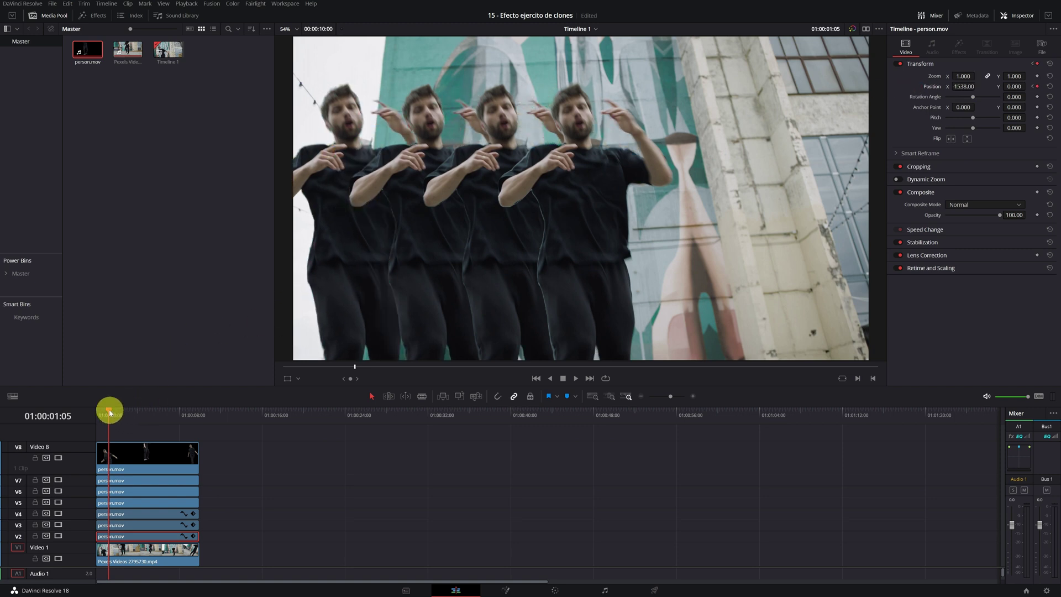
pyautogui.moveTo(109, 409); pyautogui.dragTo(95, 410)
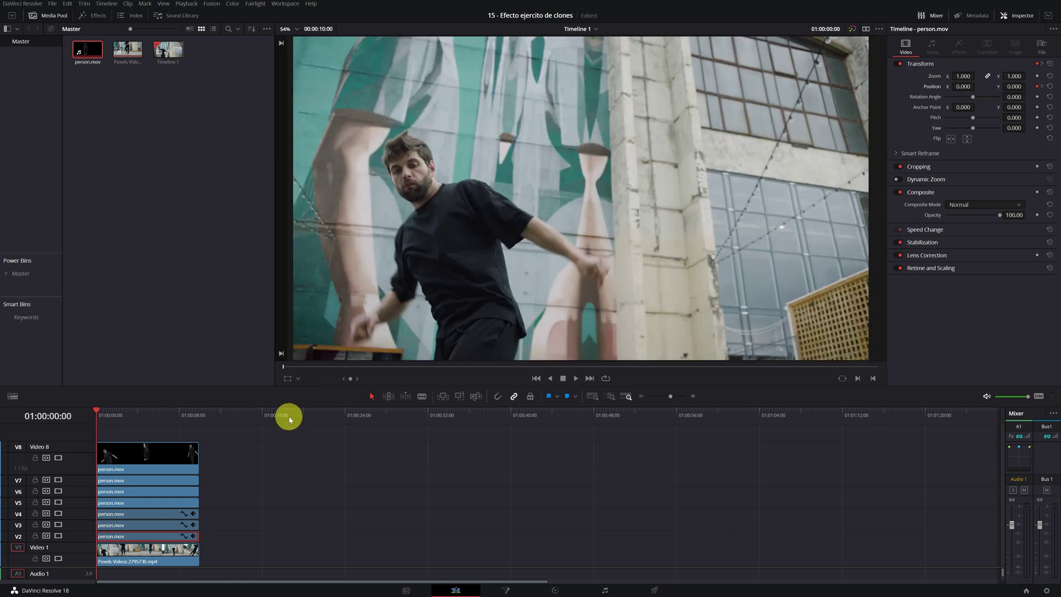
pyautogui.press('space')
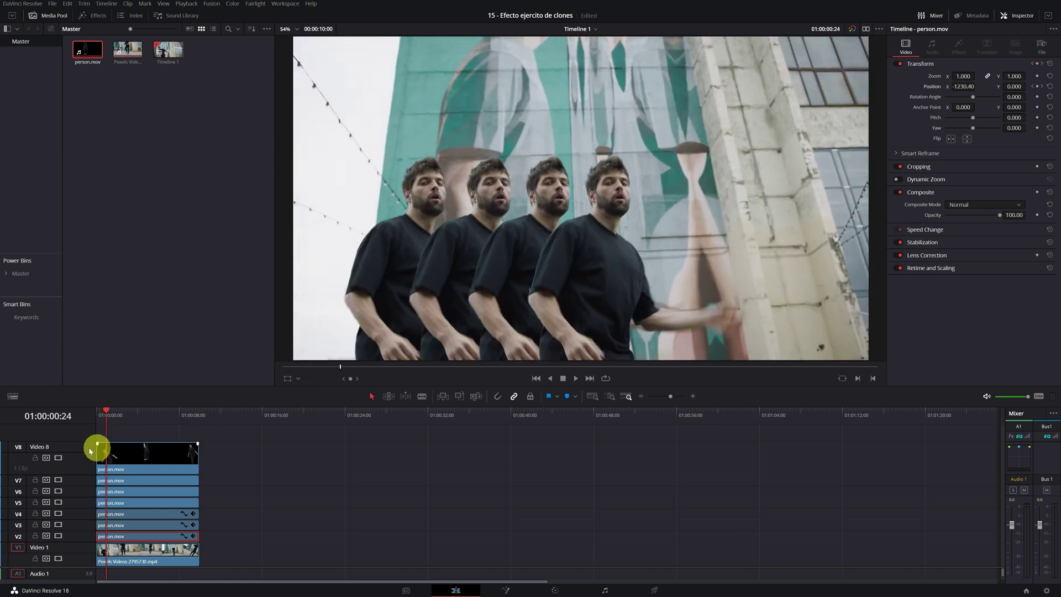
pyautogui.moveTo(104, 413)
pyautogui.mouseDown()
pyautogui.moveTo(95, 417)
pyautogui.moveTo(124, 418)
pyautogui.mouseUp()
pyautogui.click(207, 512)
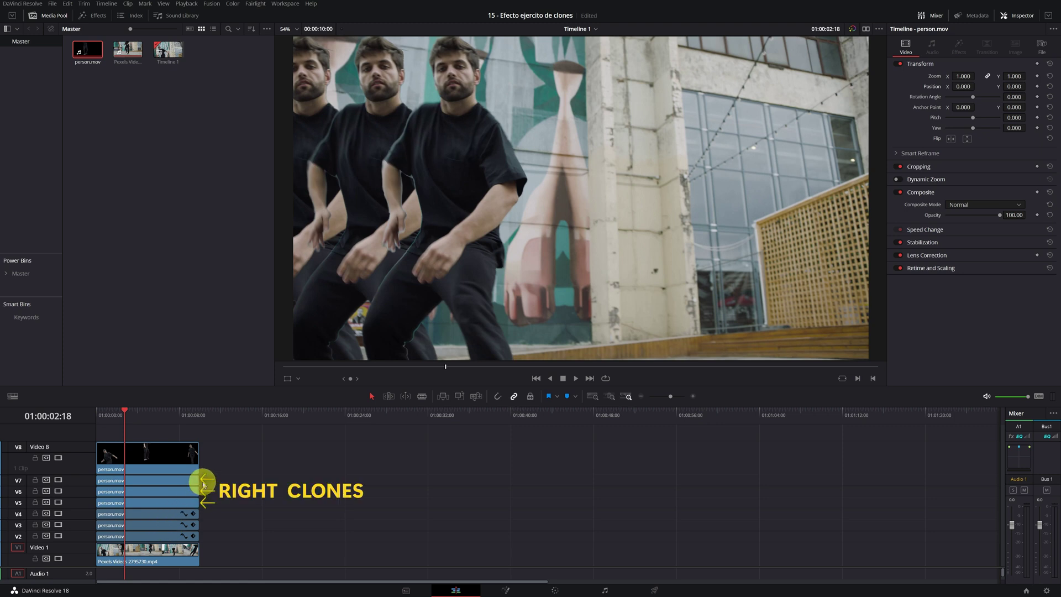
pyautogui.moveTo(203, 482); pyautogui.dragTo(154, 500)
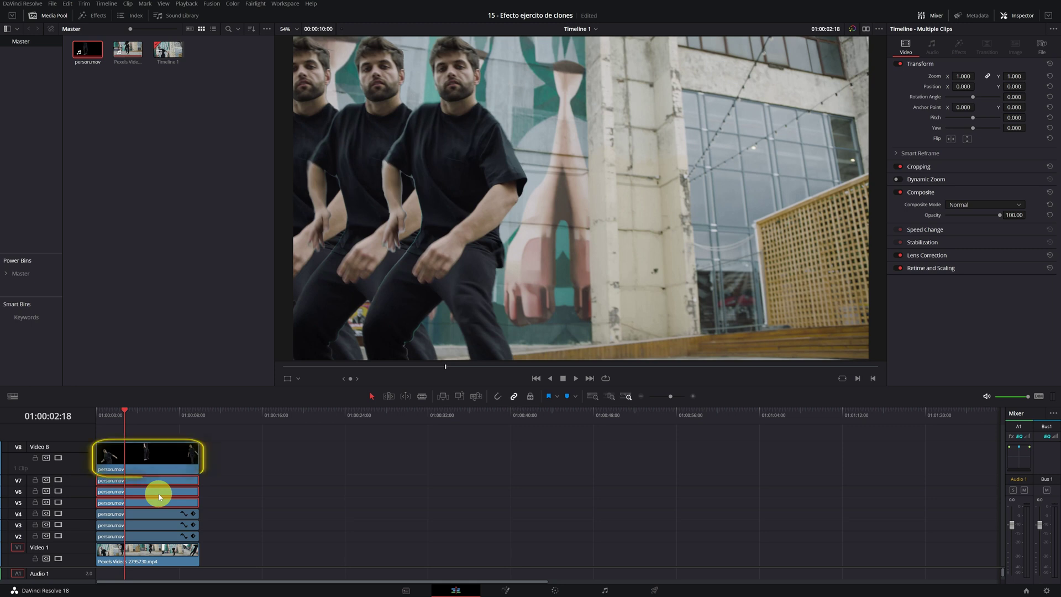
pyautogui.click(153, 456)
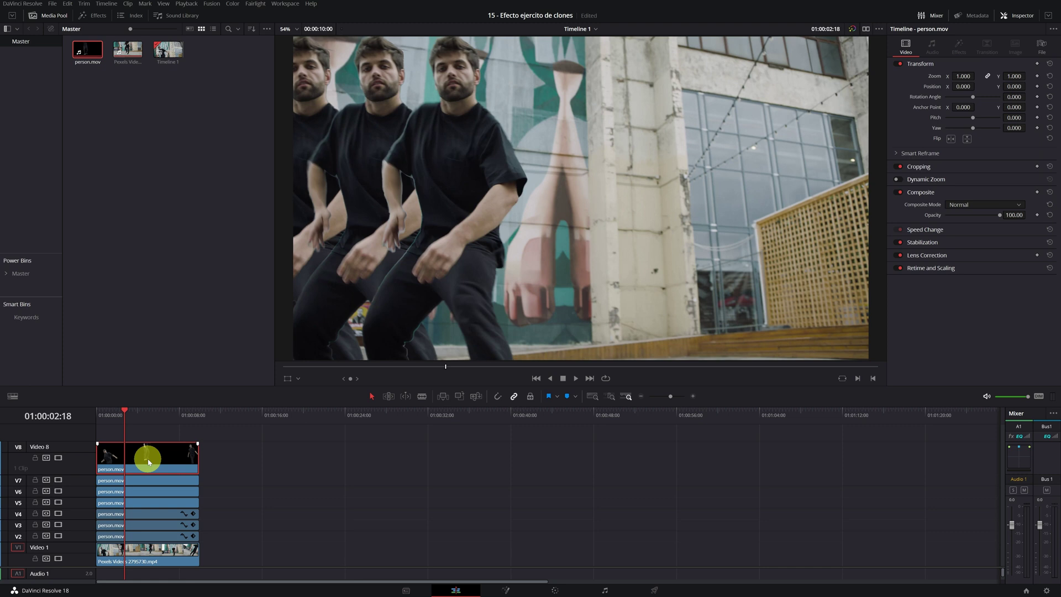
pyautogui.moveTo(126, 412)
pyautogui.mouseDown()
pyautogui.moveTo(137, 415)
pyautogui.moveTo(105, 419)
pyautogui.moveTo(119, 420)
pyautogui.mouseUp()
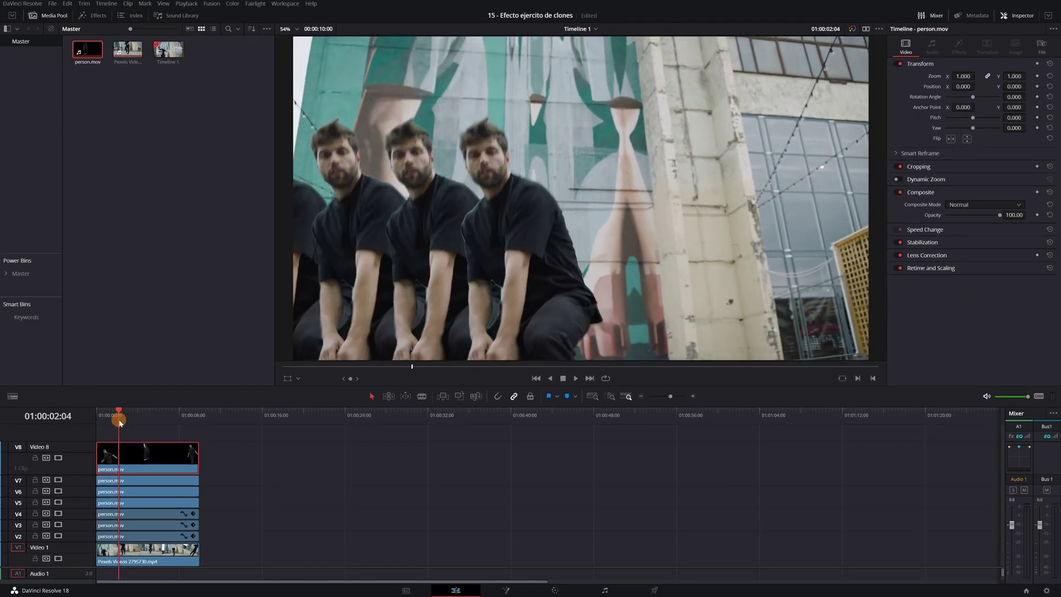
# - Add a Position keyframe to the V7, V6 and V5 copies
pyautogui.click(123, 481)
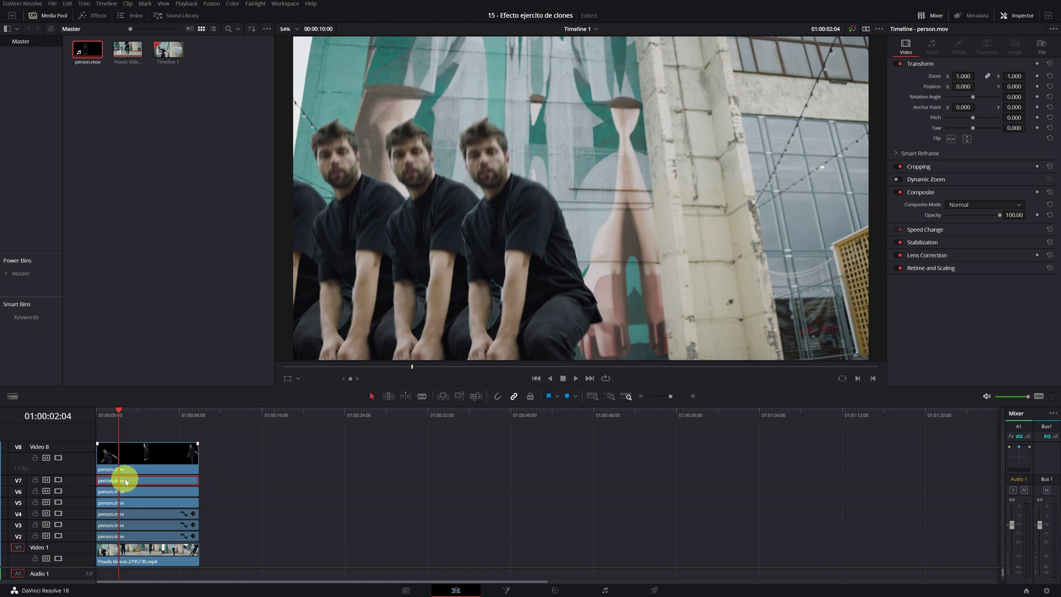
pyautogui.click(1036, 86)
pyautogui.click(148, 490)
pyautogui.click(1016, 93)
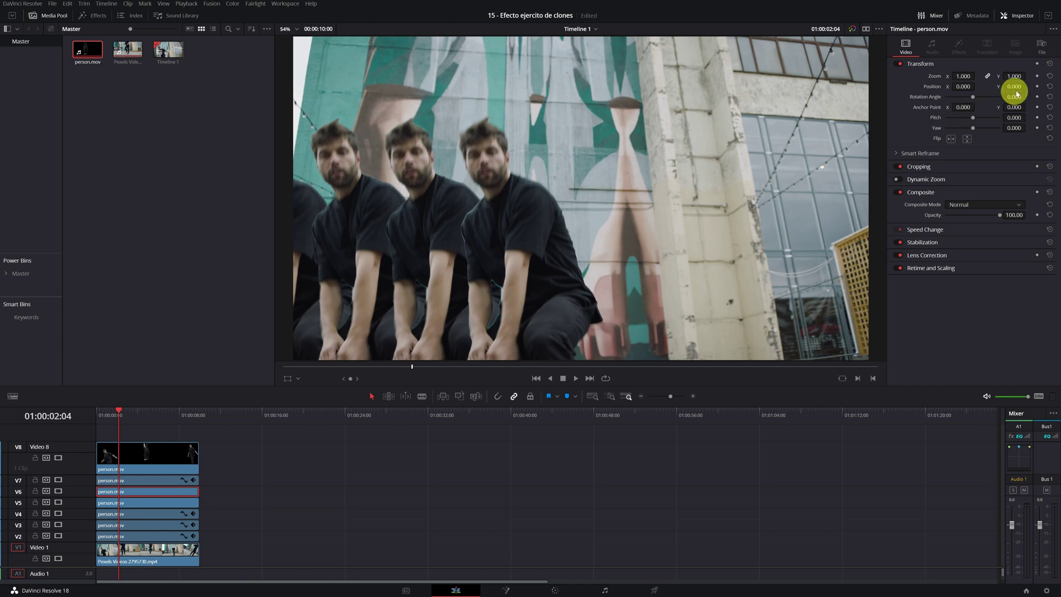
pyautogui.click(1036, 86)
pyautogui.click(134, 504)
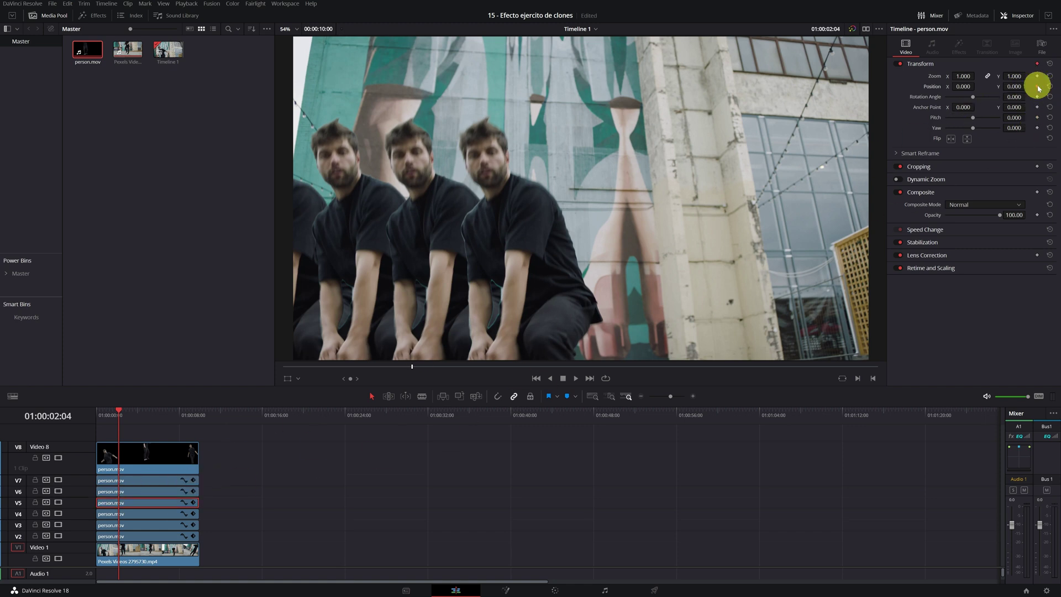
# - A little later in the clip, slide the V7 copy right to Position X 560
pyautogui.moveTo(118, 411); pyautogui.dragTo(125, 414)
pyautogui.click(126, 481)
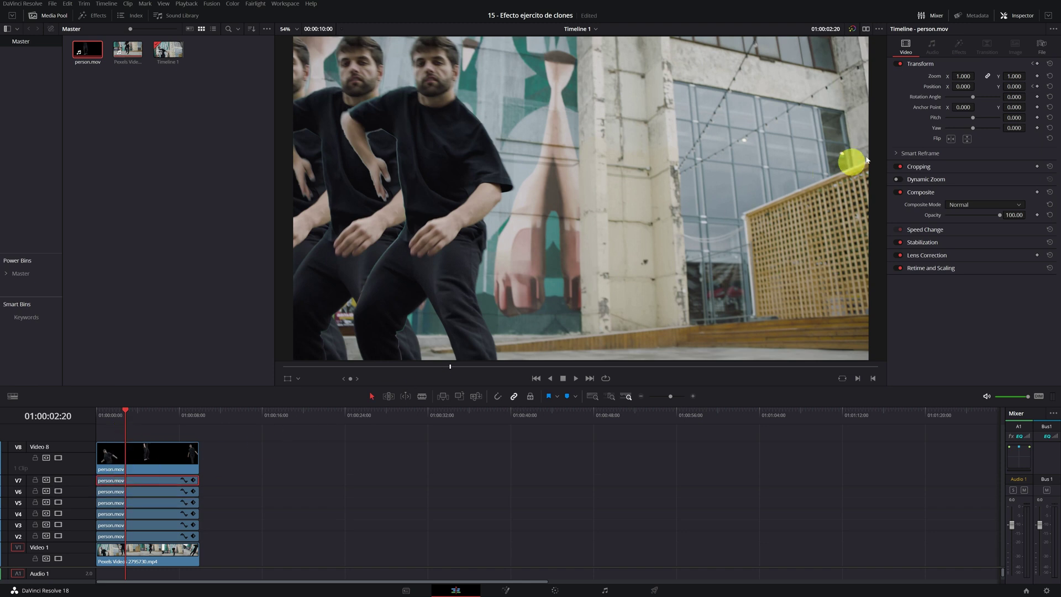
pyautogui.moveTo(963, 86)
pyautogui.mouseDown()
pyautogui.moveTo(987, 86)
pyautogui.moveTo(663, 311)
pyautogui.mouseUp()
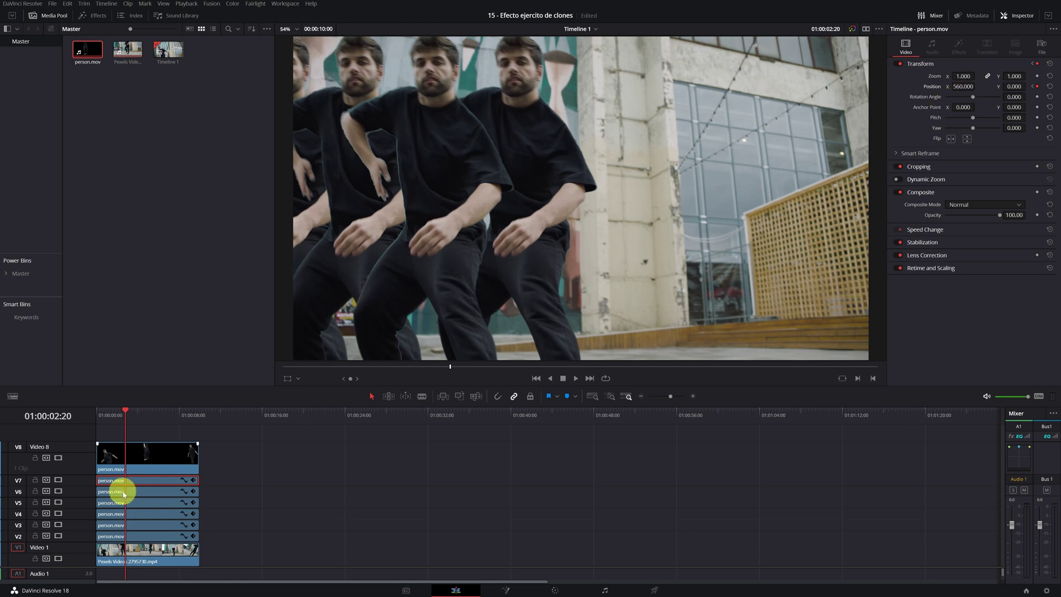